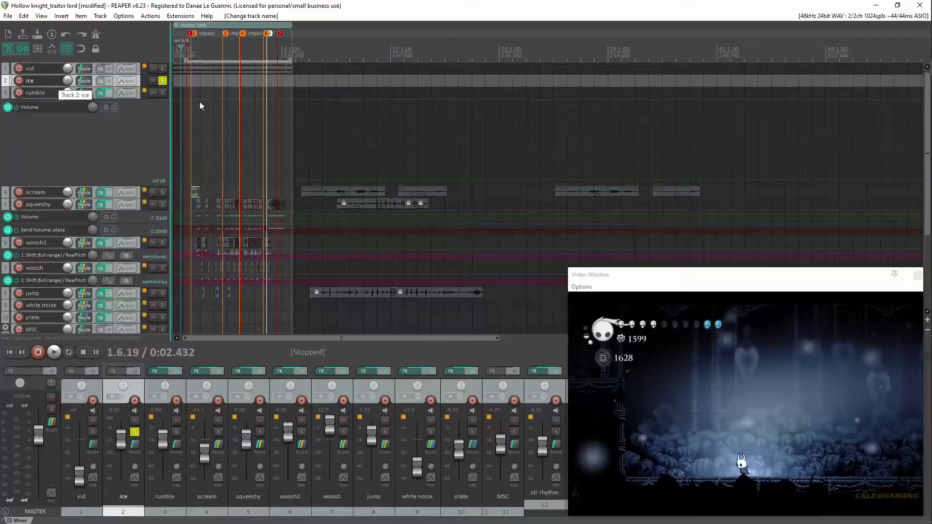
Record a take on the ice track
click(79, 95)
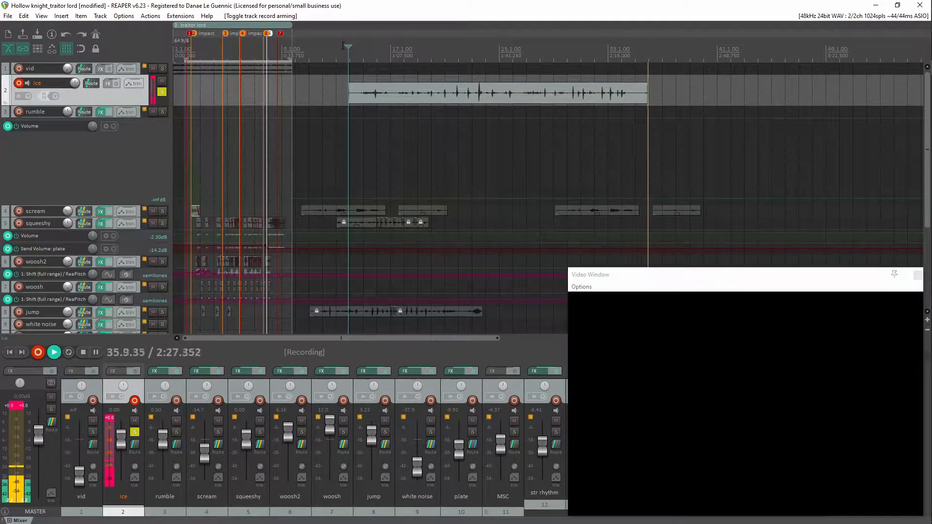
key(space)
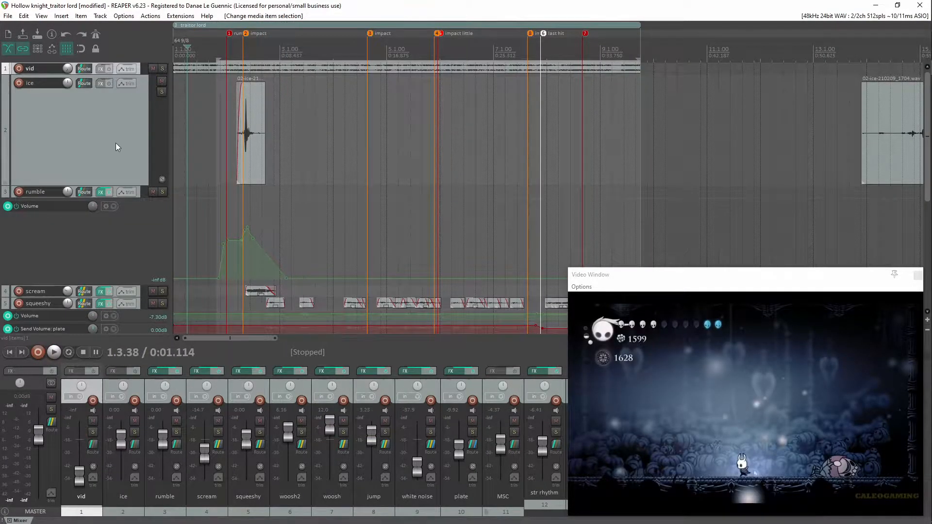
Play back the short highlighted segment of the ice recording with the ice track temporarily soloed
scroll(482, 123, down, 4)
click(584, 123)
click(161, 92)
key(space)
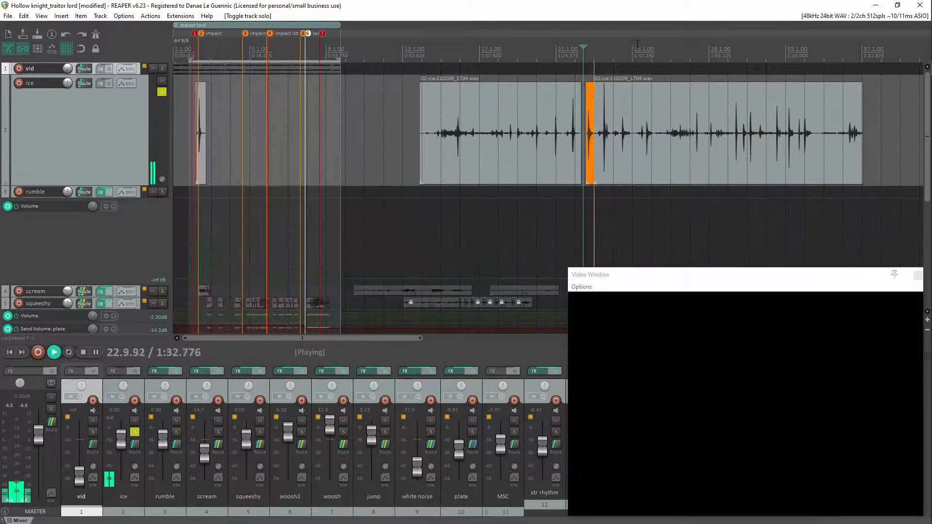
key(space)
click(162, 91)
Solo the ice track and play the ice clip at the first impact marker against the video
scroll(486, 146, down, 2)
click(190, 214)
scroll(194, 213, up, 6)
click(162, 92)
click(197, 208)
key(space)
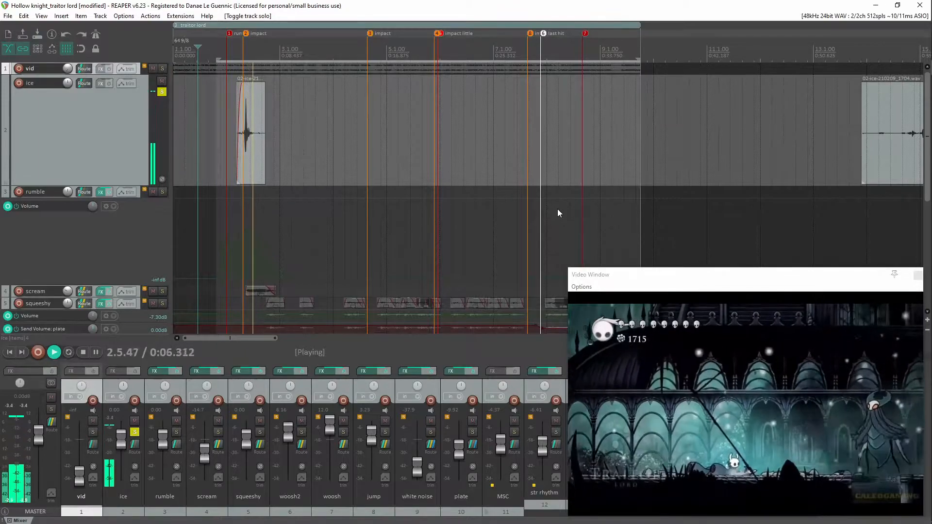
key(space)
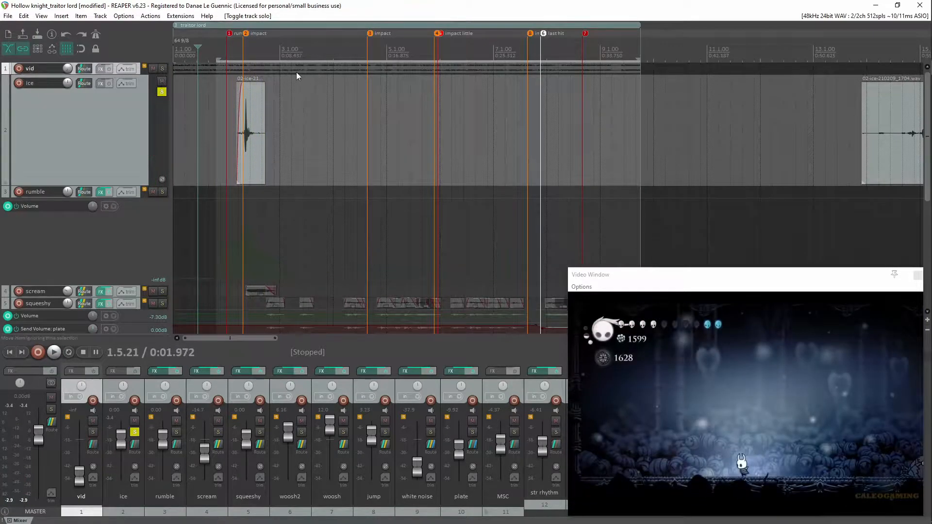
Add ReaPitch to the ice track, set its full-range shift to about -5.18 semitones and close its window
click(100, 85)
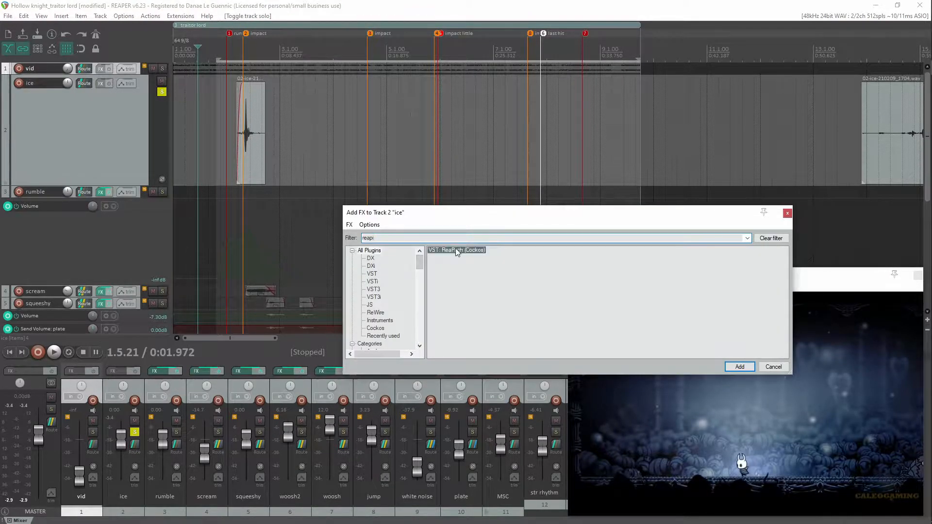
double_click(456, 250)
drag(148, 100, 146, 99)
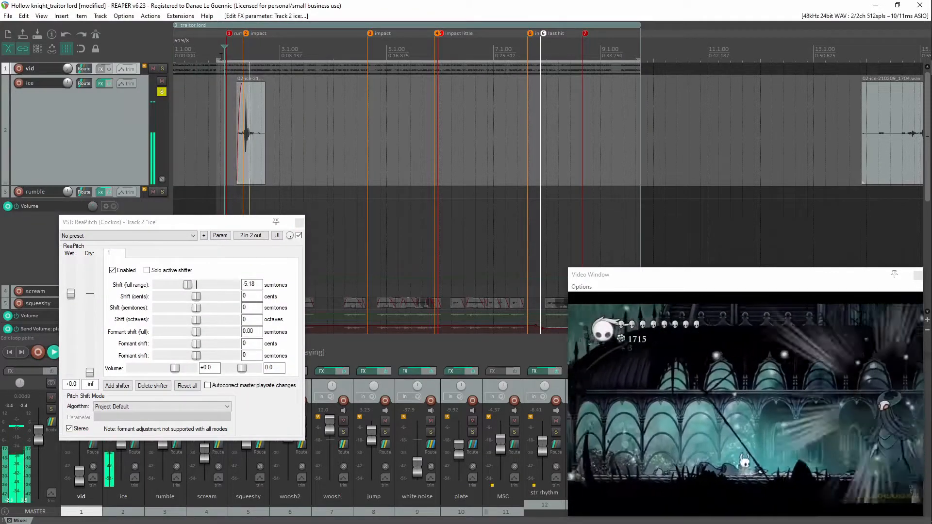
key(space)
click(296, 221)
Add FabFilter Pro-C 2 to the ice track and raise its ratio, attack and release
click(100, 85)
click(28, 259)
text(fab)
double_click(461, 267)
drag(122, 214, 122, 192)
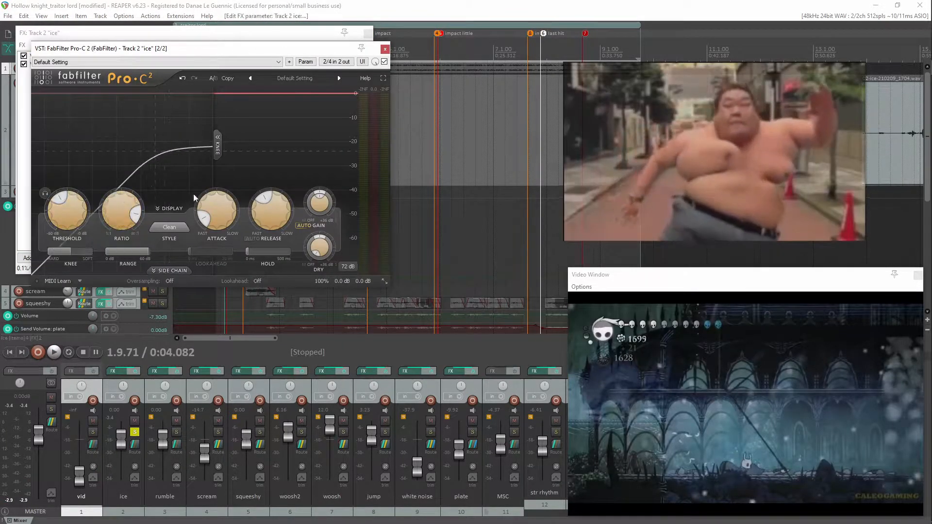
drag(205, 204, 206, 170)
drag(270, 223, 271, 195)
Move the effect windows clear of the ice clip and raise the Pro-C 2 output gain while auditioning it
drag(233, 48, 169, 222)
drag(199, 33, 240, 285)
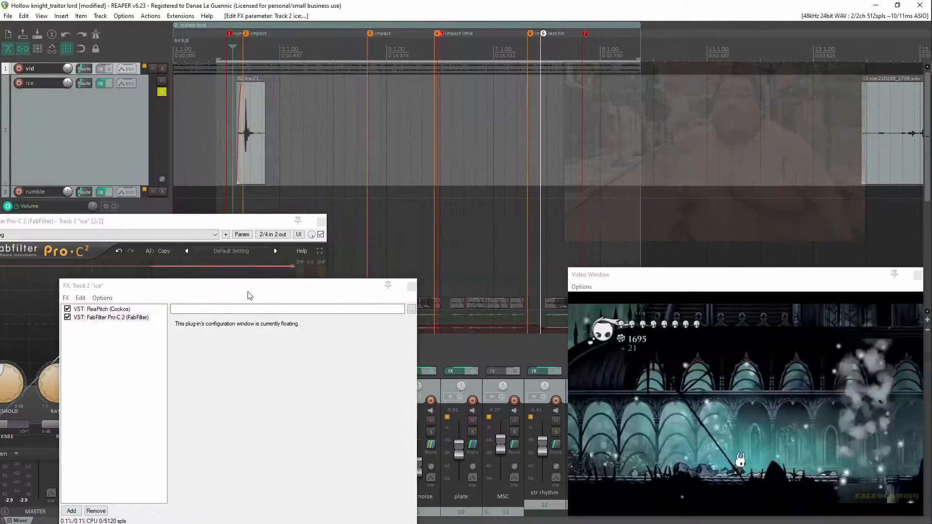
click(409, 285)
drag(256, 375, 261, 360)
key(space)
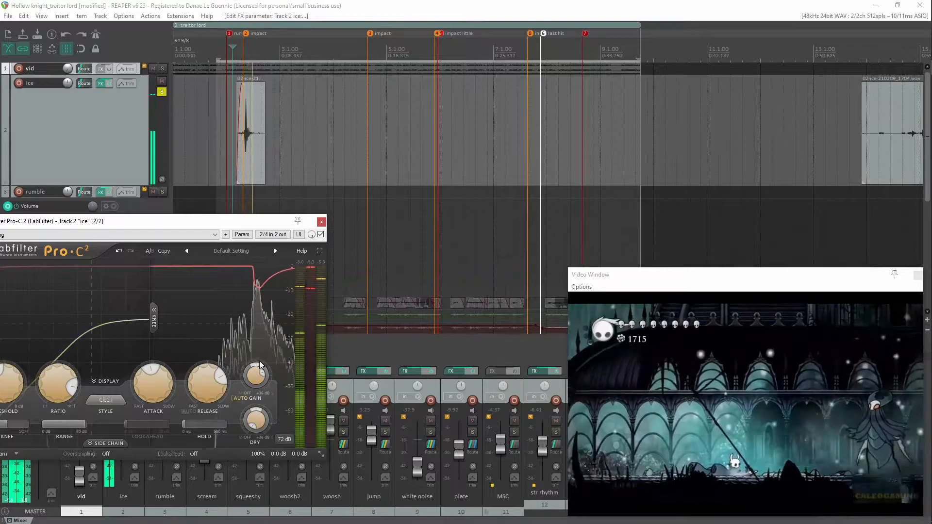
Move the ice clip slightly earlier so its hit meets the first impact marker, and play it back
scroll(570, 125, up, 7)
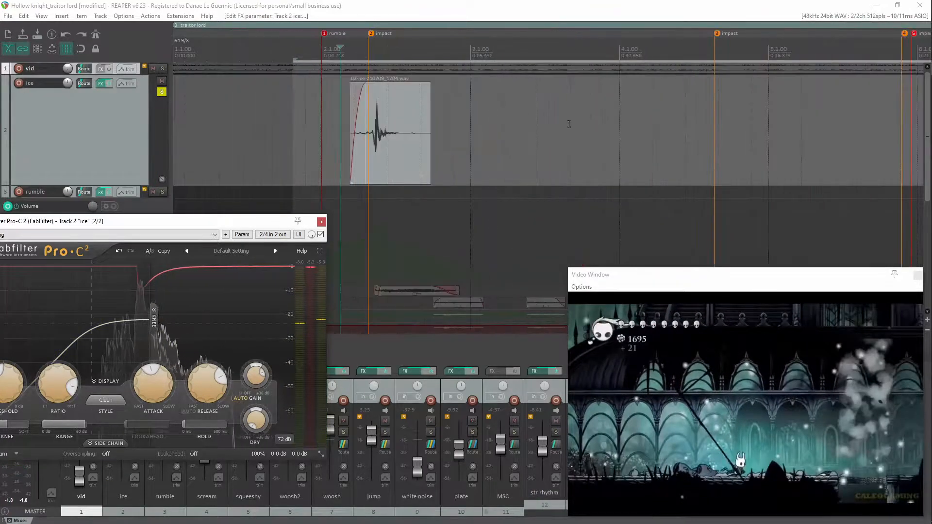
drag(731, 141, 709, 141)
click(509, 47)
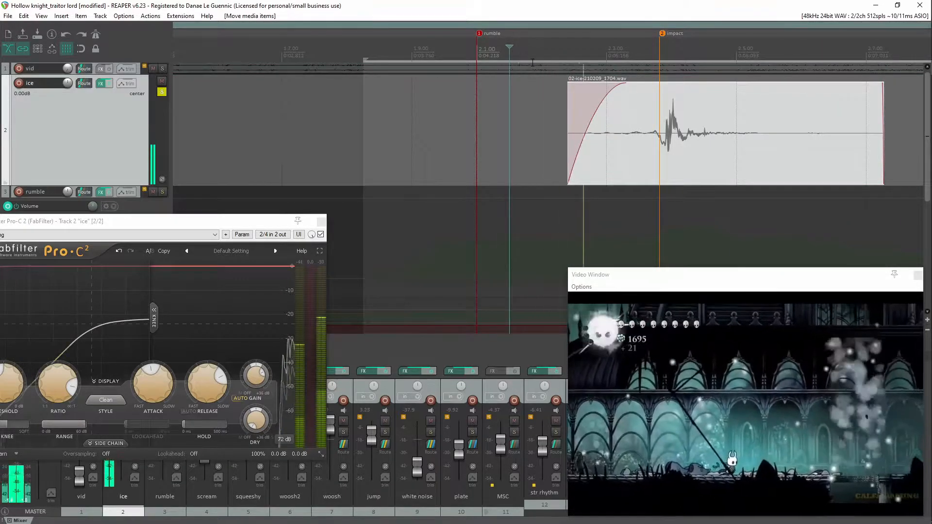
key(space)
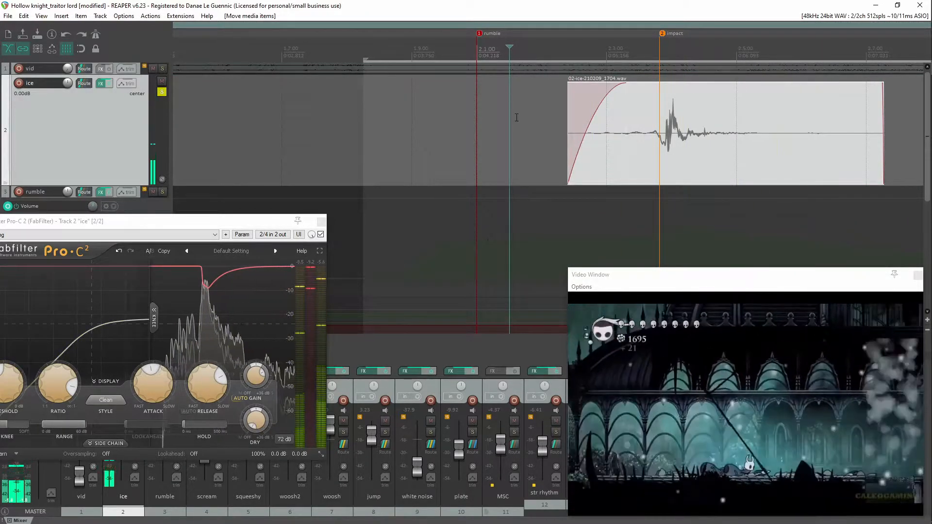
click(101, 84)
Take the ice track out of solo, then enlarge and solo the rumble track
click(348, 49)
click(162, 91)
drag(157, 199, 156, 255)
click(162, 203)
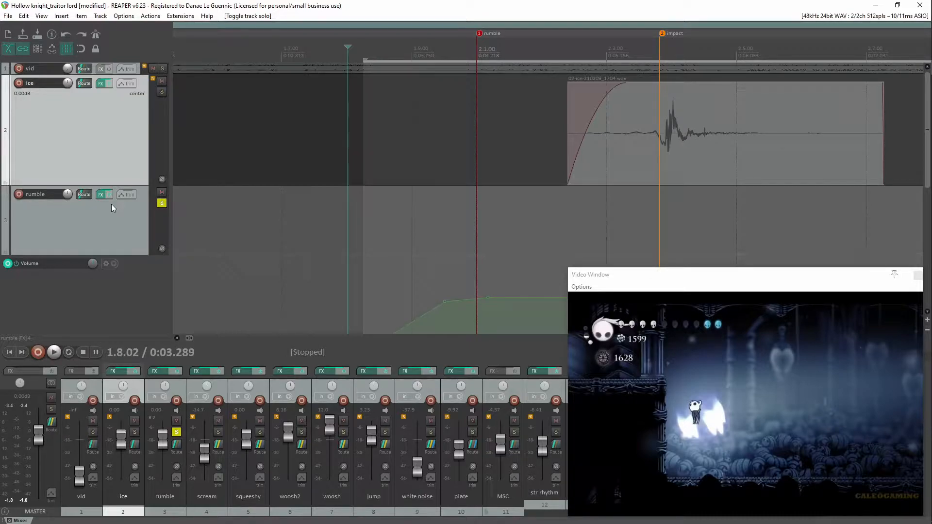
Examine the rumble track's effects chain: Pink Noise Generator, FabFilter Pro-Q 3, Kramer Tape and FabFilter Pro-C 2
click(100, 194)
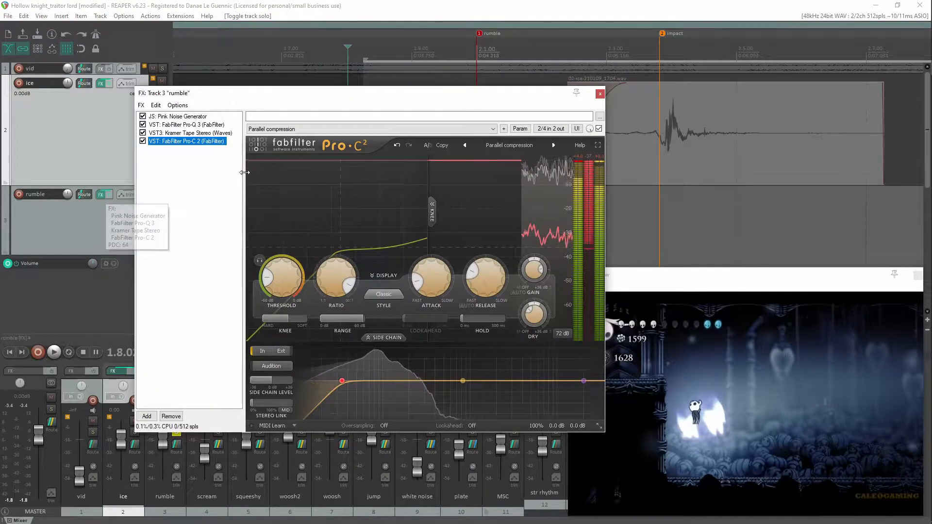
click(177, 118)
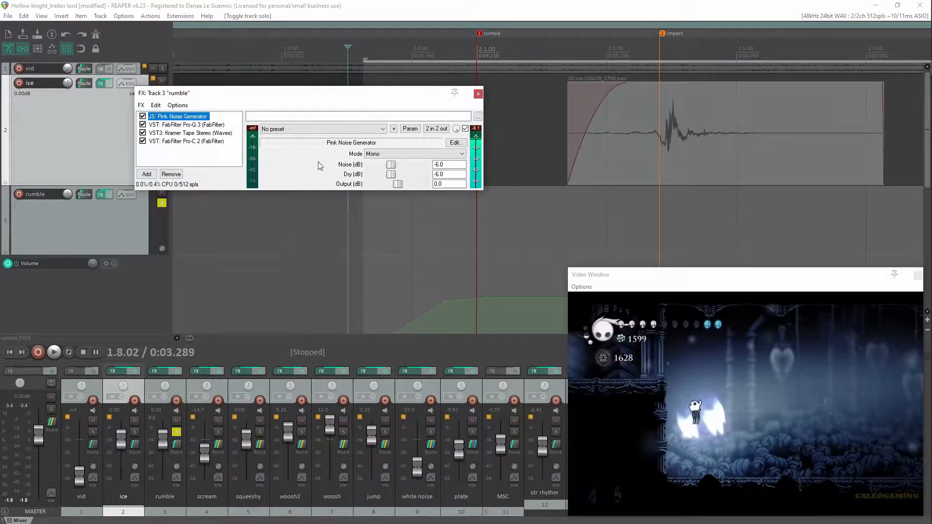
click(169, 125)
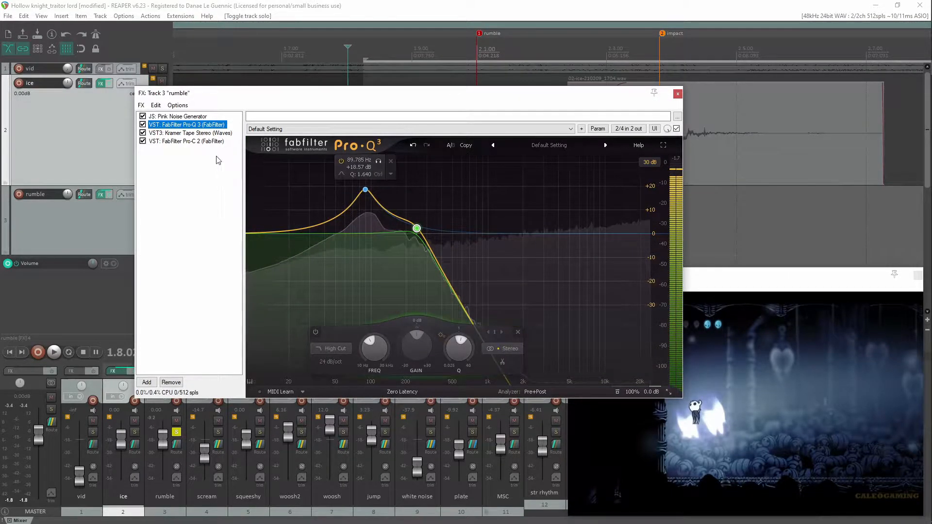
click(184, 133)
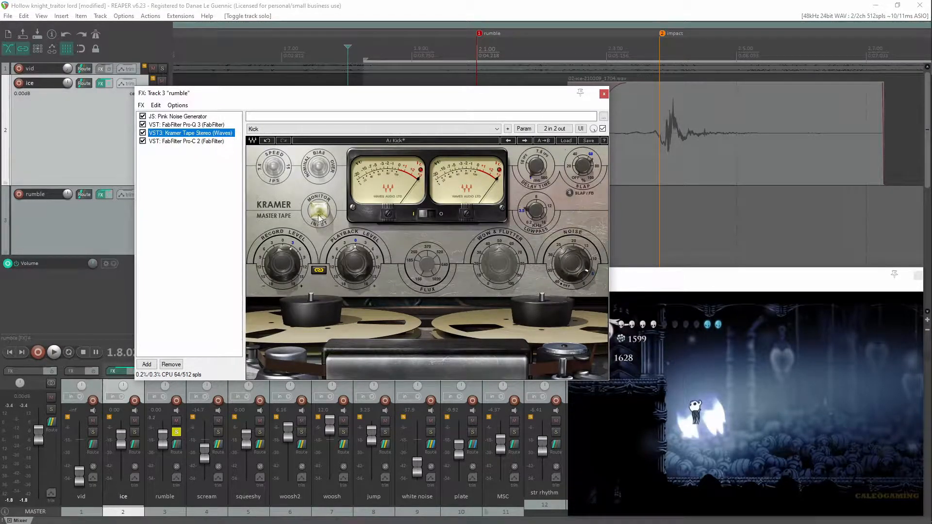
click(181, 141)
click(603, 94)
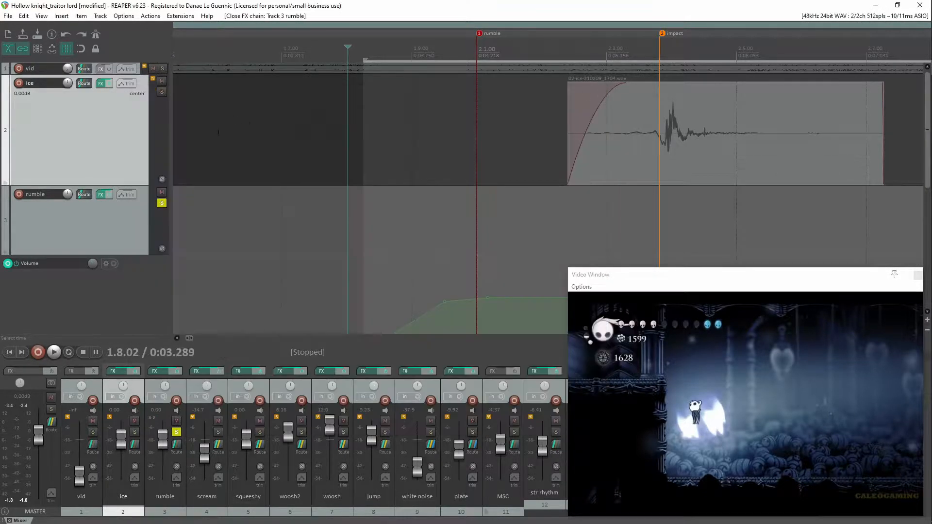
Take the rumble track out of solo and play the full mix from before the rumble marker
scroll(616, 98, down, 3)
scroll(654, 97, down, 3)
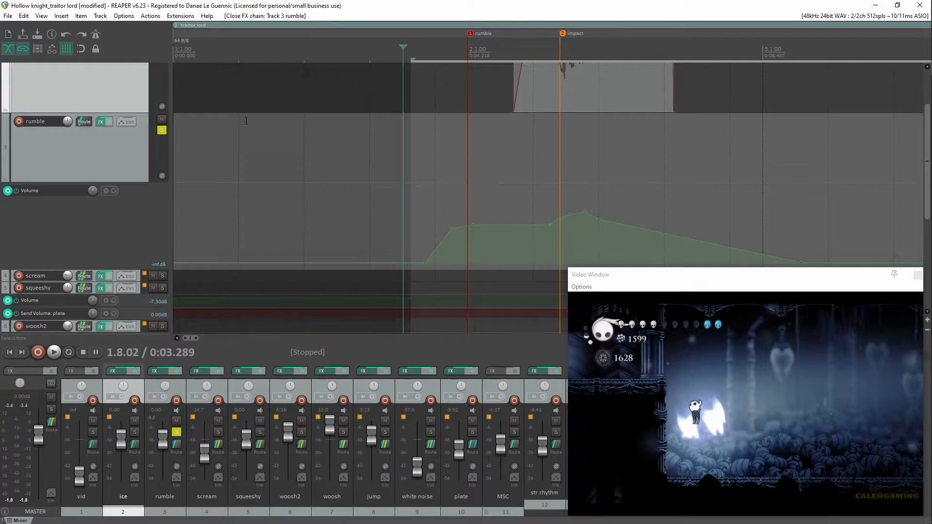
scroll(266, 121, up, 3)
click(161, 203)
key(space)
click(360, 48)
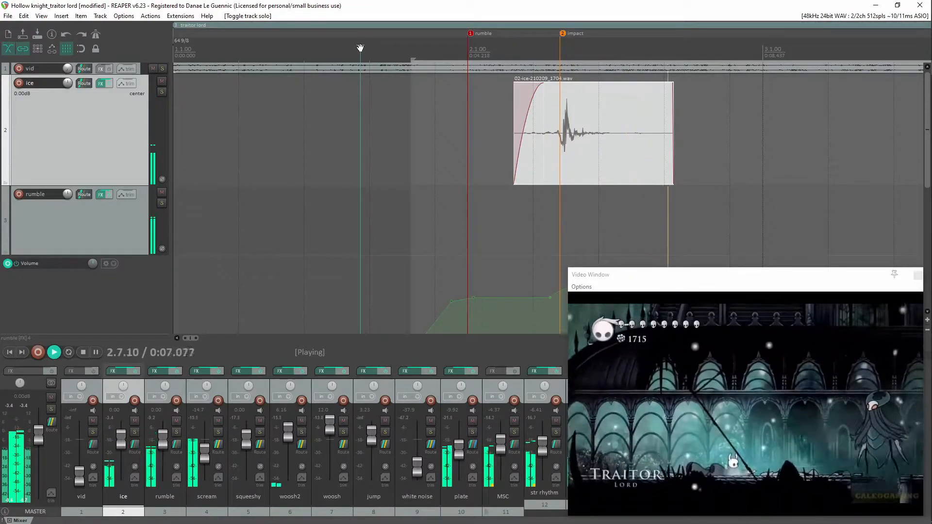
scroll(575, 118, down, 5)
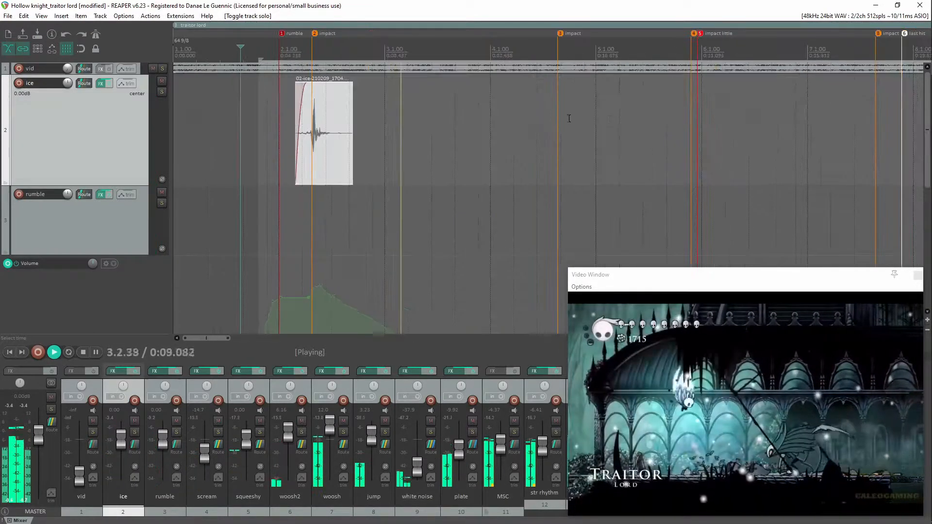
scroll(575, 118, down, 4)
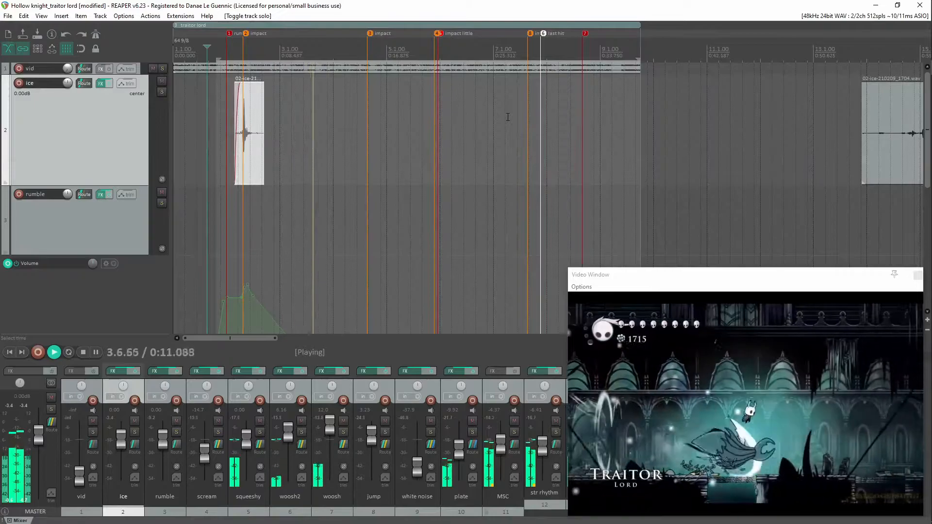
key(space)
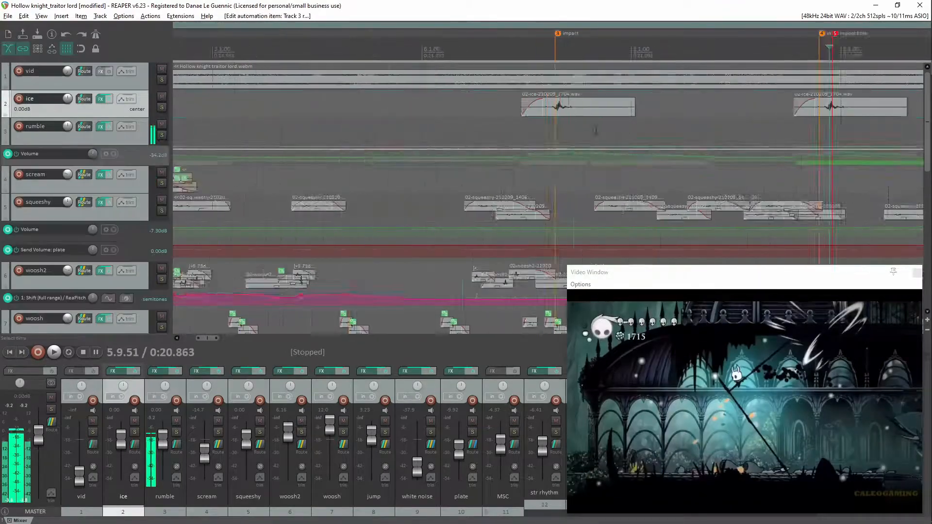
Place an ice clip copy at the last impact marker and shape the rumble volume envelope into a final peak and fade-out
drag(719, 108, 731, 112)
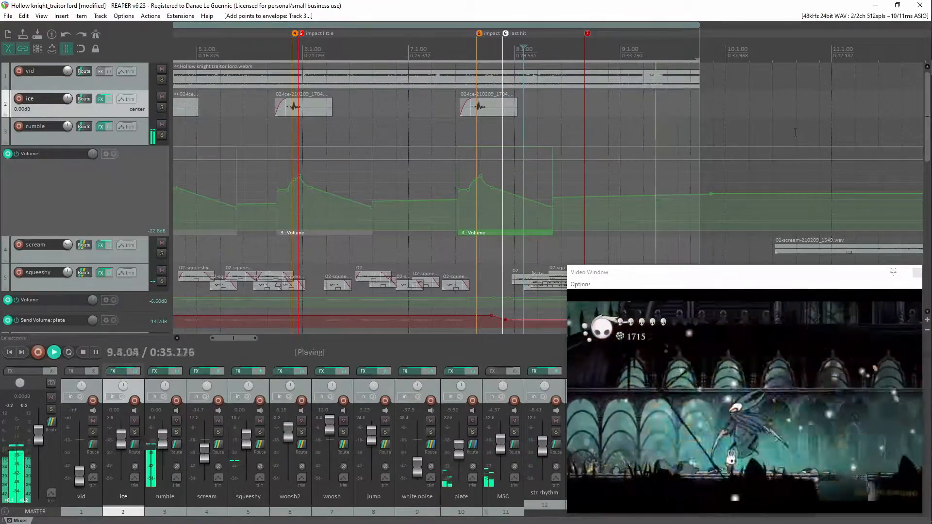
click(754, 207)
click(776, 229)
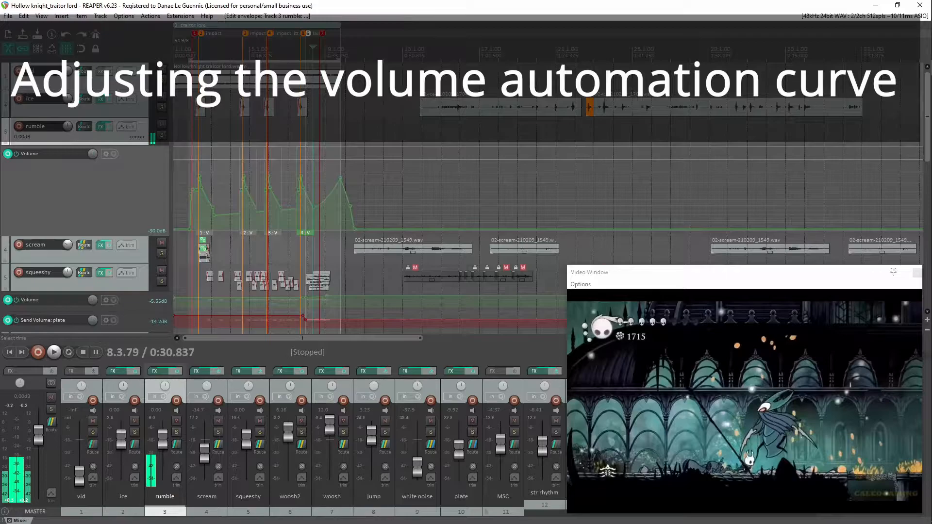
Solo the ice track and listen through the long ice recording for a usable explosion hit
click(601, 51)
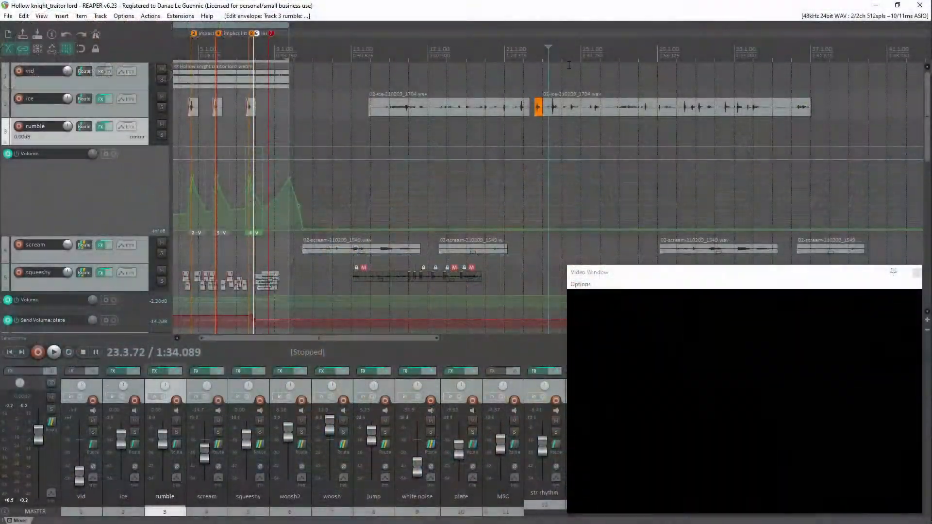
key(space)
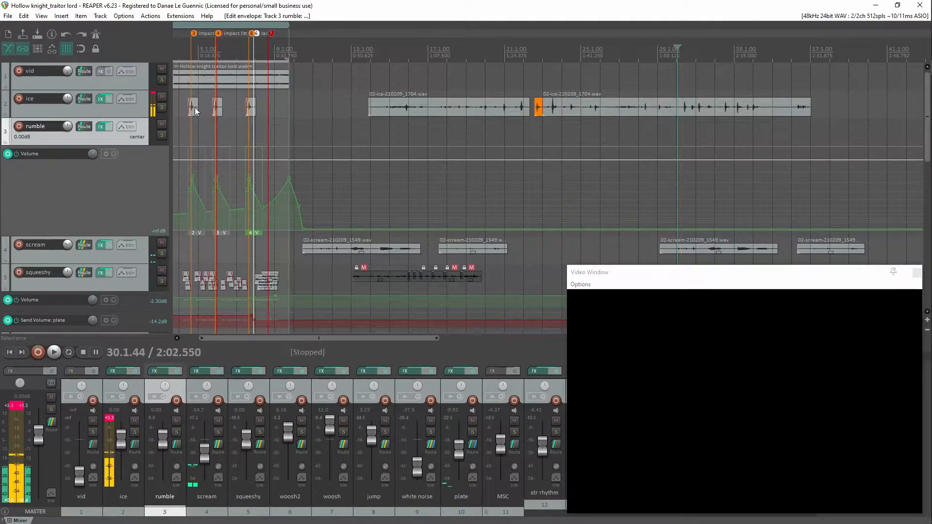
click(162, 107)
click(723, 53)
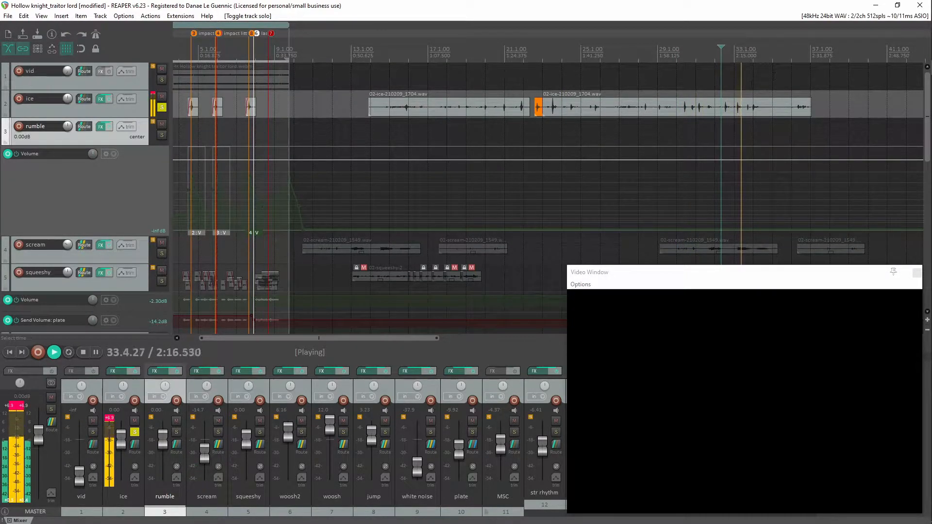
key(space)
Split the ice recording at 2:15.560 and just before the next small hit to isolate one segment
click(738, 106)
scroll(738, 107, up, 9)
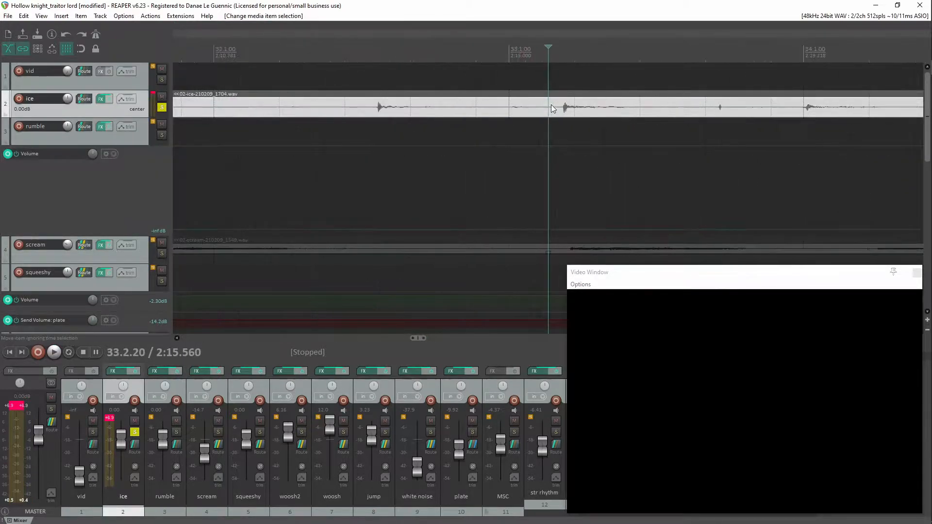
key(s)
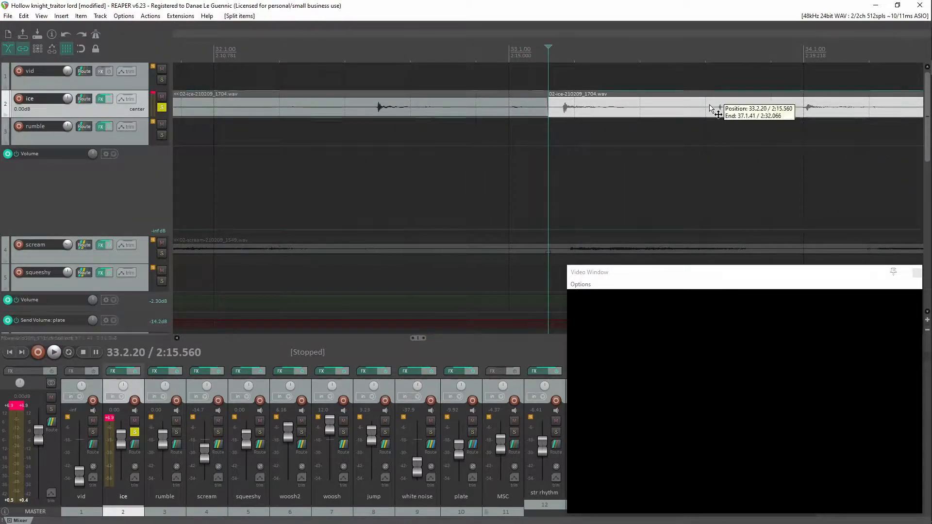
click(710, 111)
key(s)
click(644, 107)
Copy the isolated hit to just after marker 7 and move it onto a new track named explosion
scroll(644, 107, down, 5)
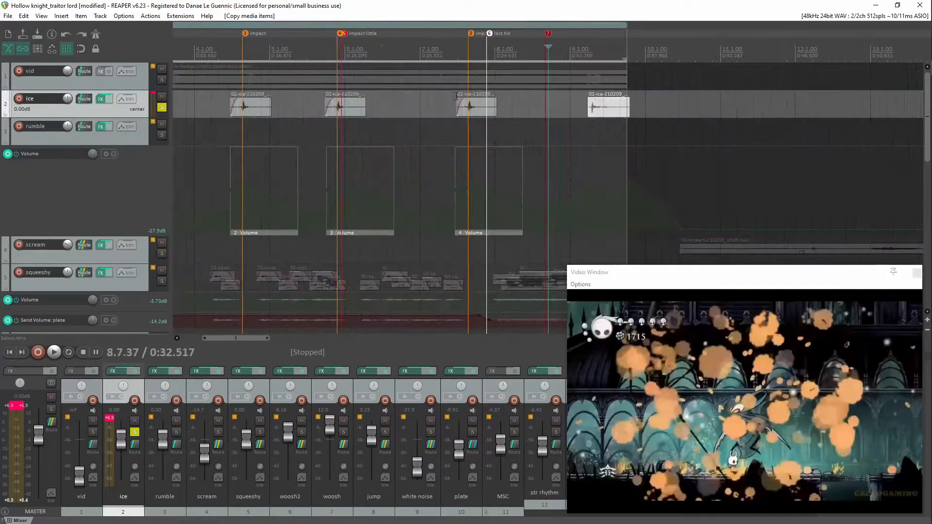
key(ctrl+t)
drag(607, 109, 556, 137)
Play the soloed explosion track to check its clip against the blast in the video
scroll(532, 76, up, 4)
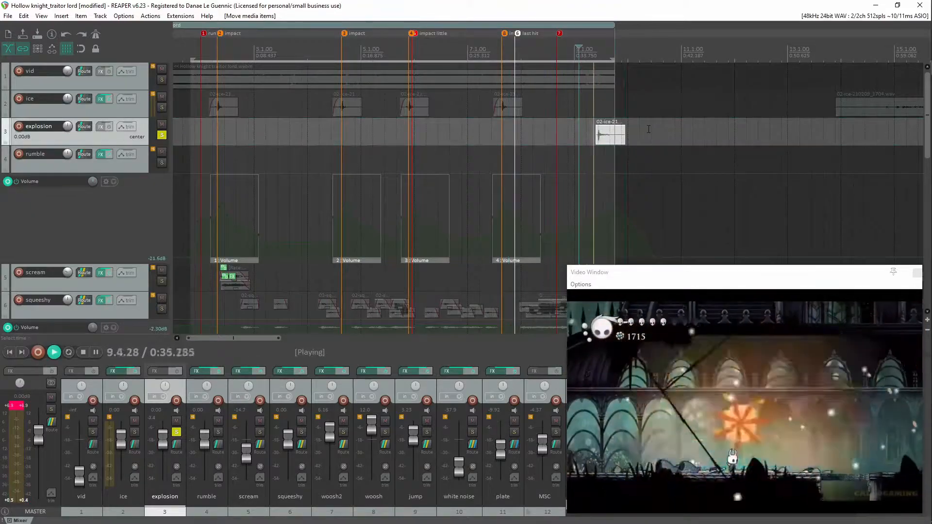
scroll(649, 130, up, 5)
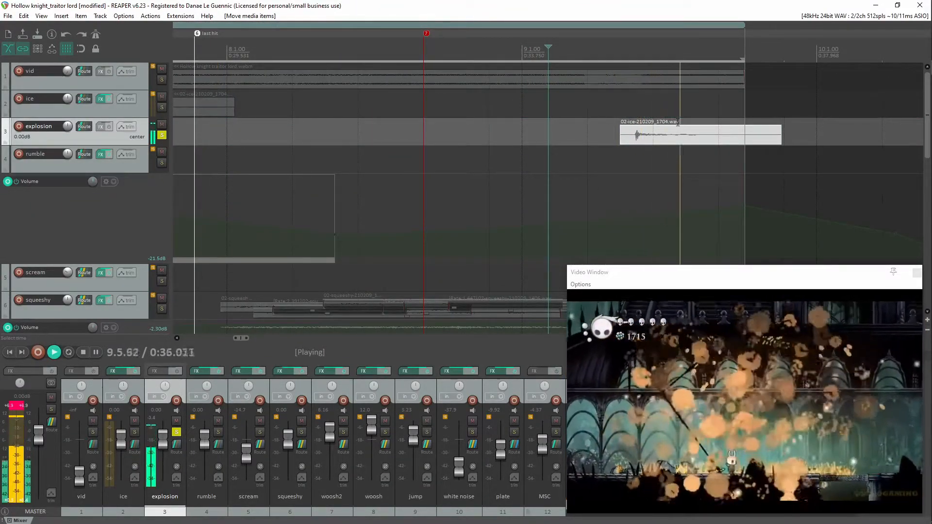
key(space)
scroll(677, 124, down, 10)
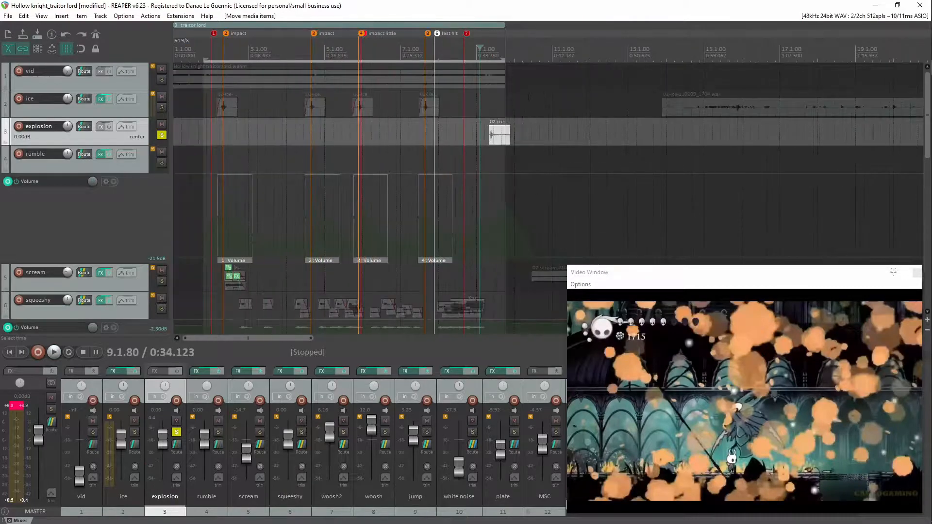
Solo rumble instead of explosion and play the brief dip in its volume envelope just before the explosion clip
click(162, 135)
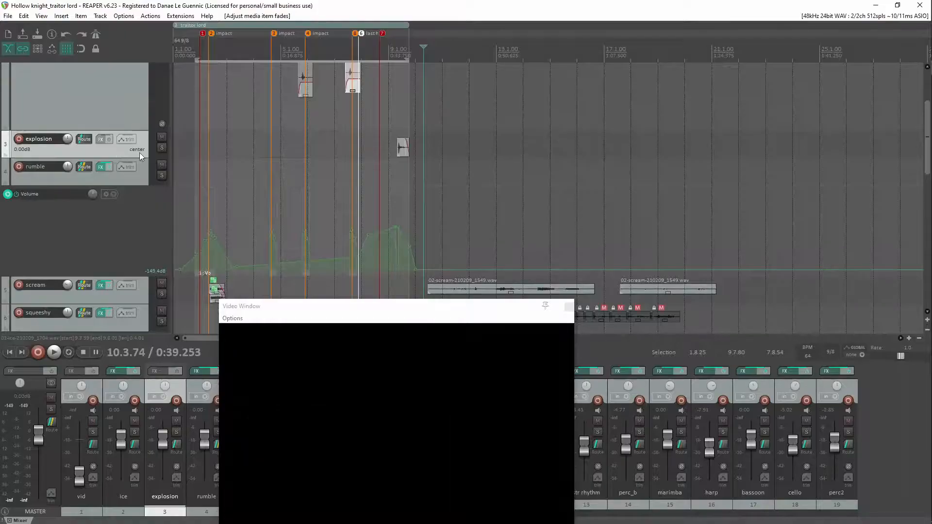
click(162, 174)
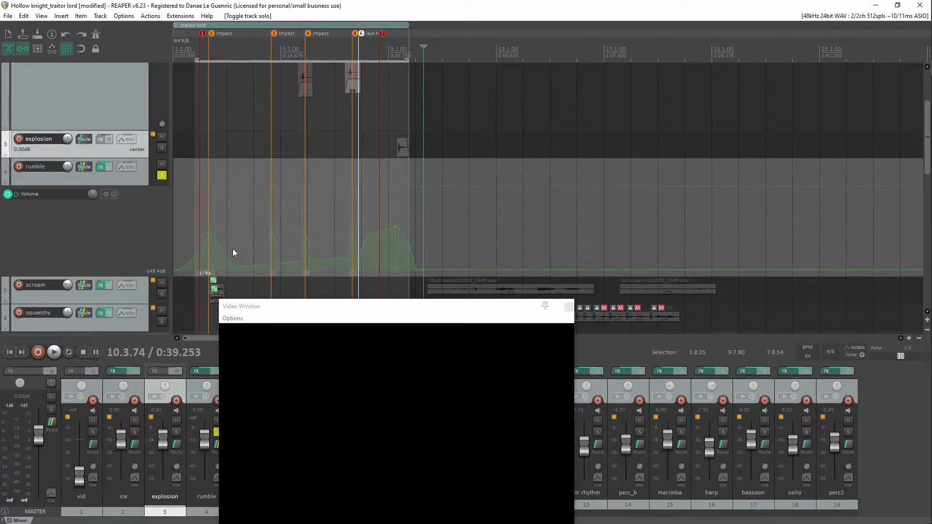
scroll(406, 127, up, 4)
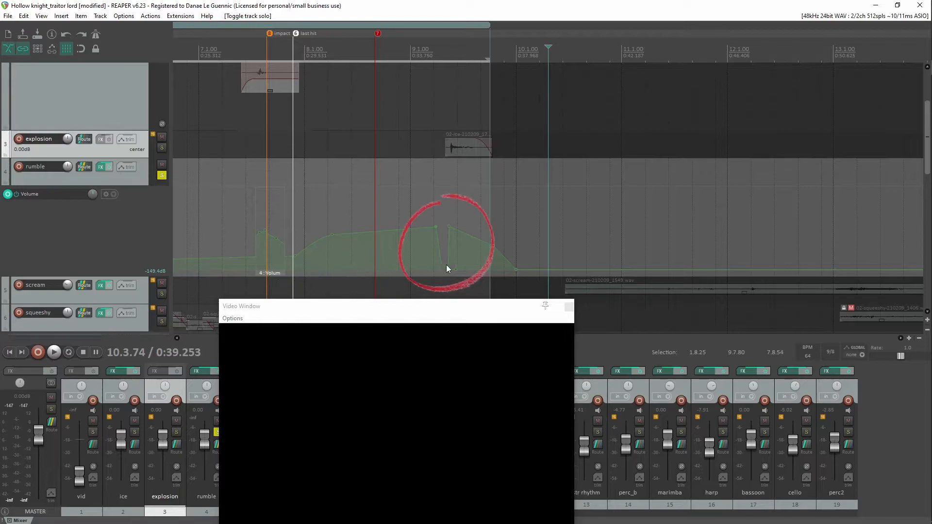
click(432, 59)
key(space)
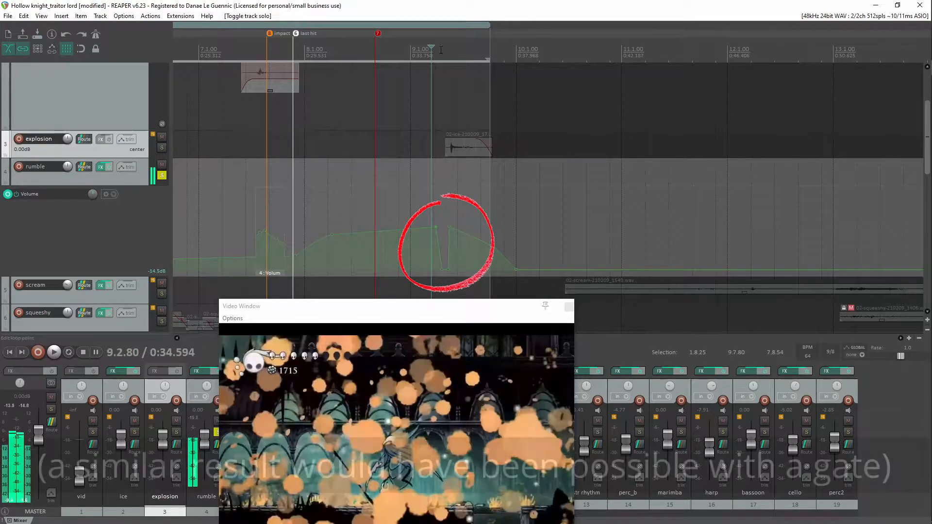
drag(442, 52, 447, 53)
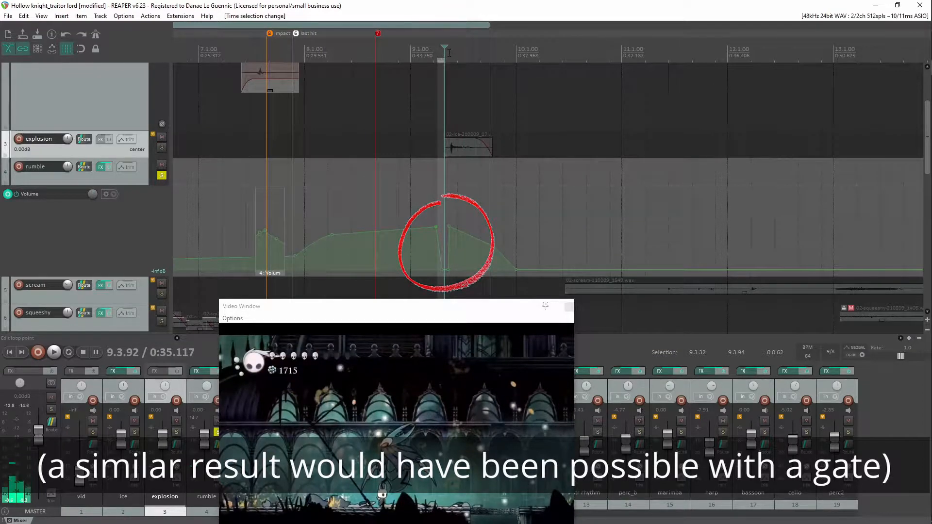
click(162, 176)
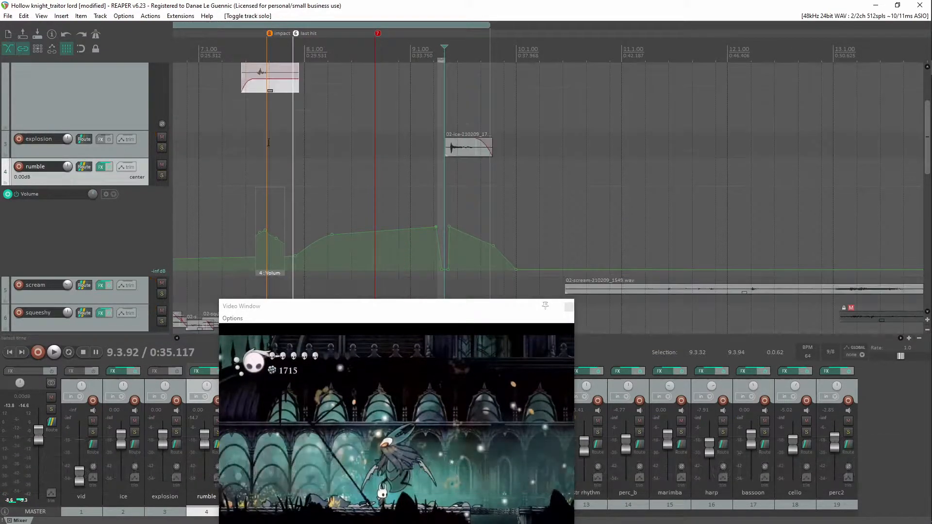
Play the full mix from marker 7 through the explosion
scroll(434, 73, down, 2)
click(376, 44)
key(space)
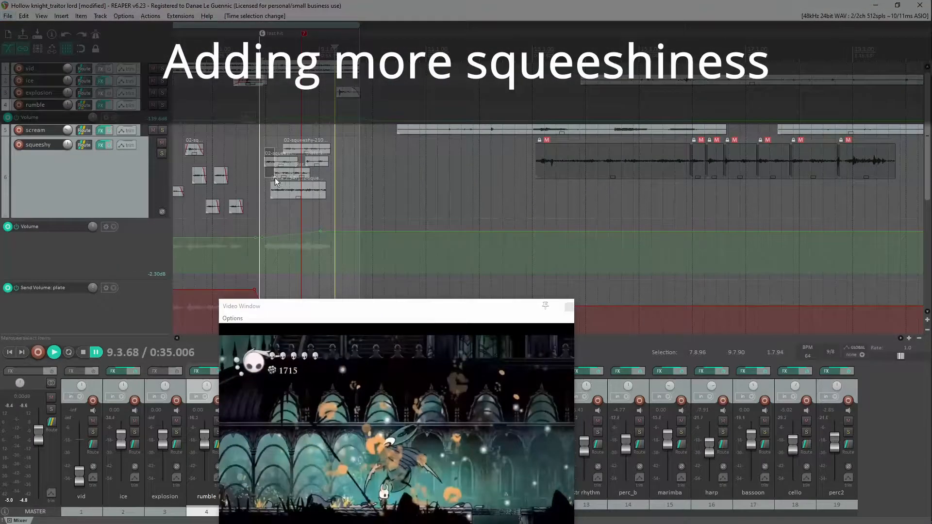
Copy squeeshy clip material from the last-hit cluster to the explosion, split it, and align a piece with the explosion clip
drag(274, 179, 275, 179)
drag(284, 161, 355, 160)
key(space)
key(space)
scroll(366, 163, up, 4)
key(s)
drag(564, 161, 525, 155)
Copy another squeeshy clip from the last-hit cluster beneath the explosion's squeeshy layers and play the result
click(414, 173)
drag(415, 173, 535, 195)
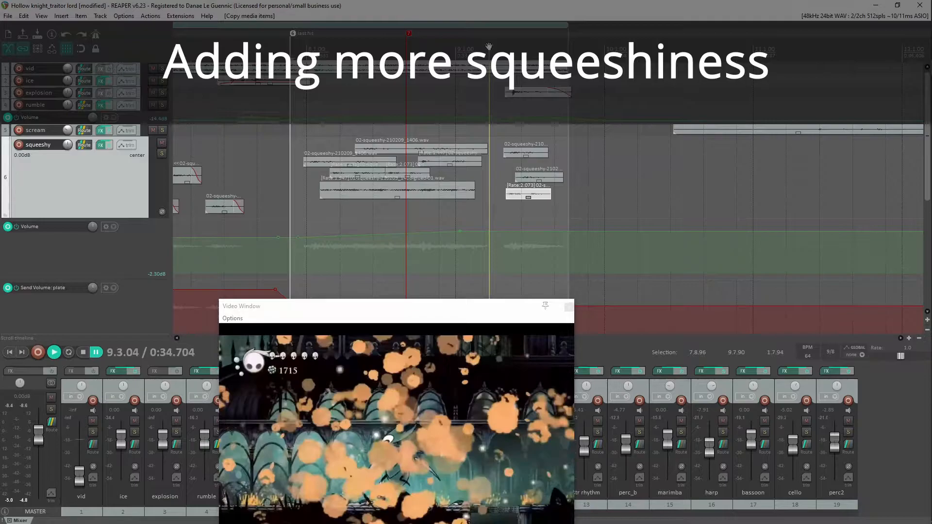
key(space)
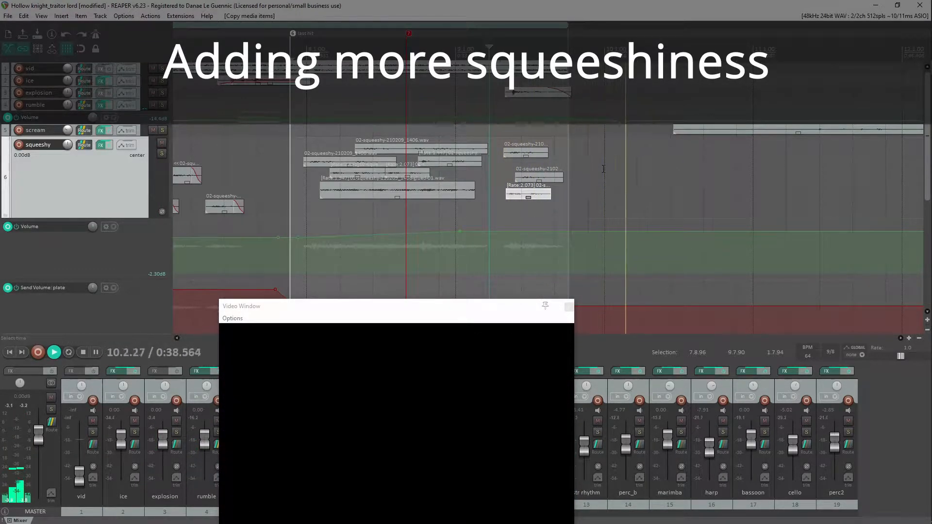
key(space)
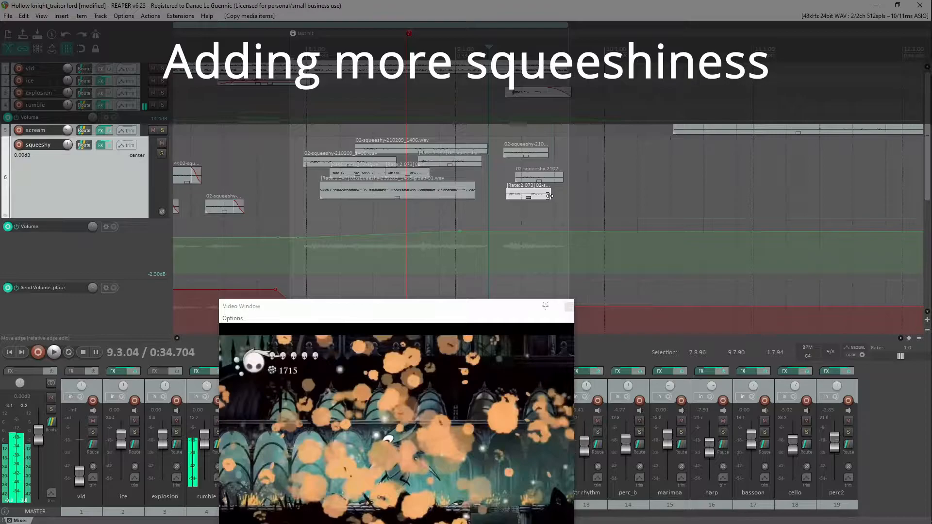
Fade out the copied squeeshy clips, stack one more squeeshy copy at the explosion, and play it back
drag(549, 196, 544, 171)
drag(409, 174, 529, 156)
key(space)
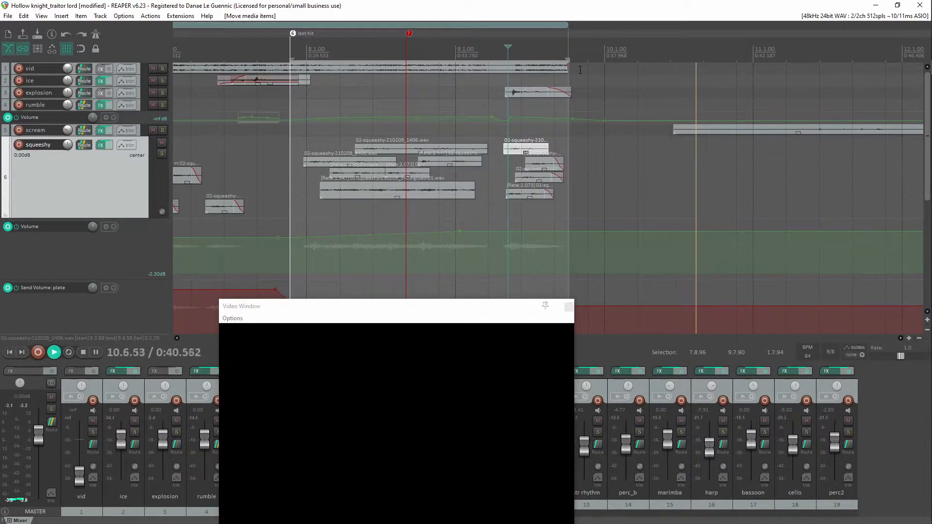
key(space)
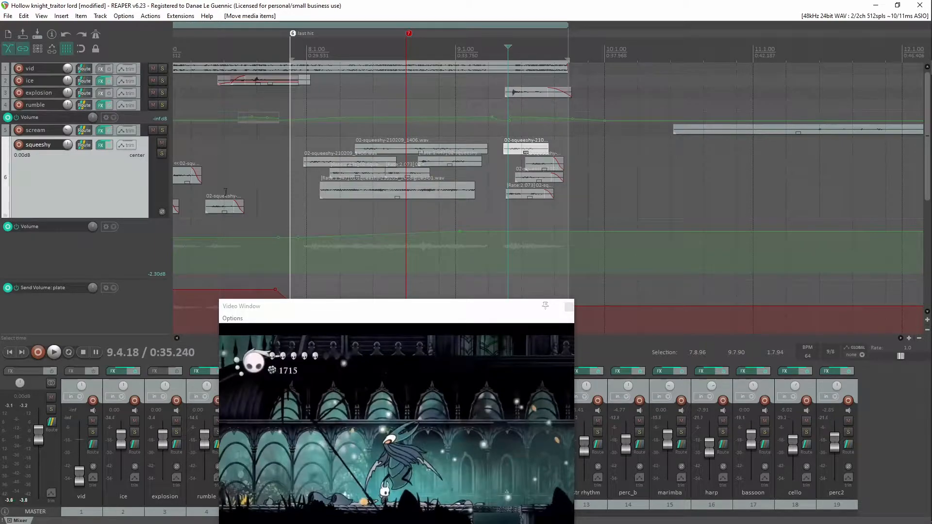
Add three points to the squeeshy track's plate send envelope so it rises toward the explosion's end, and play it
scroll(100, 171, down, 2)
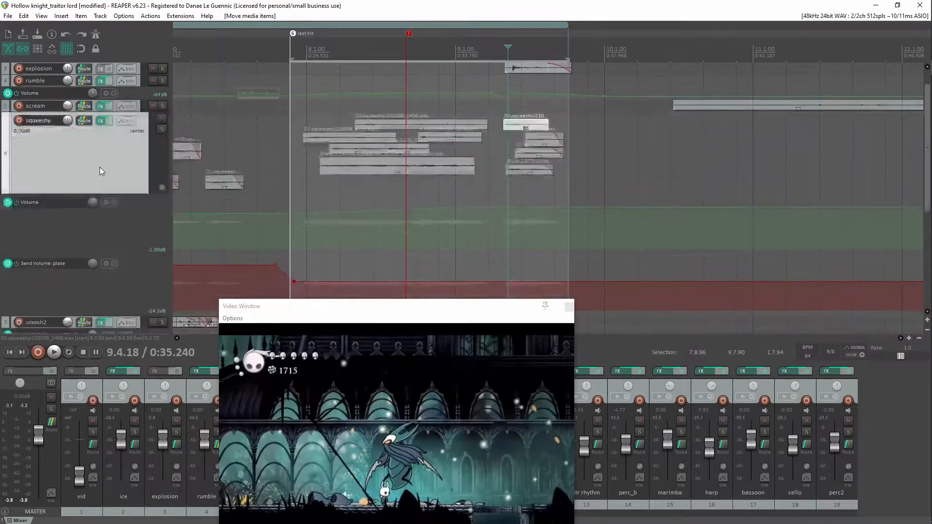
click(510, 282)
click(535, 282)
drag(566, 283, 568, 260)
key(space)
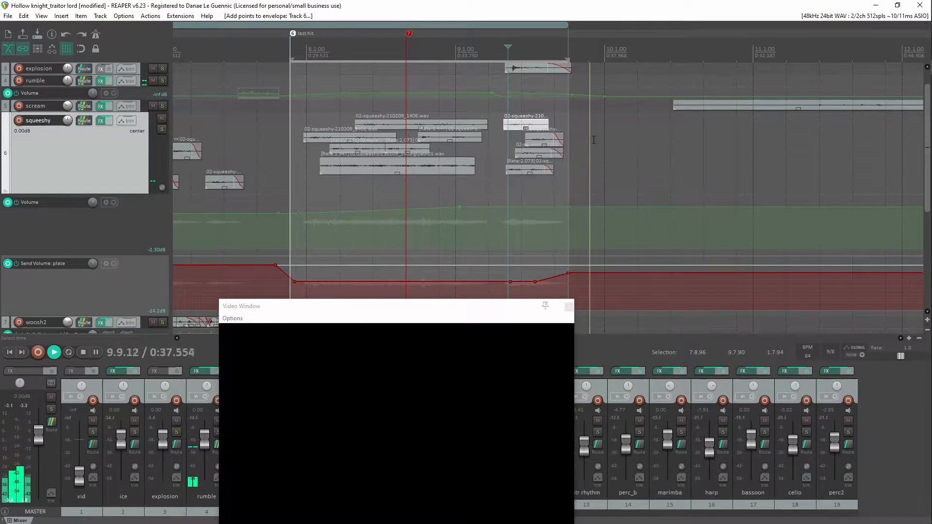
key(space)
Raise the middle point of the squeeshy plate send ramp slightly and listen to the reverb tail
drag(535, 282, 536, 278)
key(space)
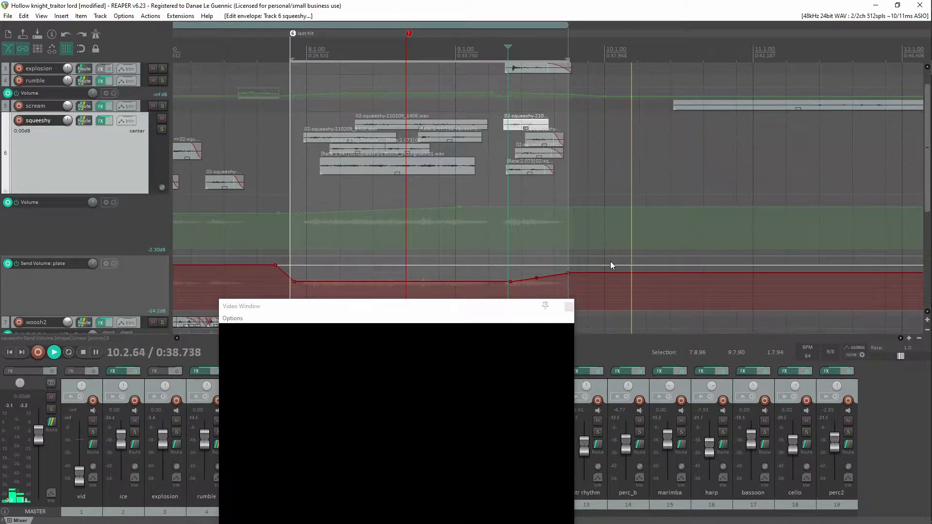
key(space)
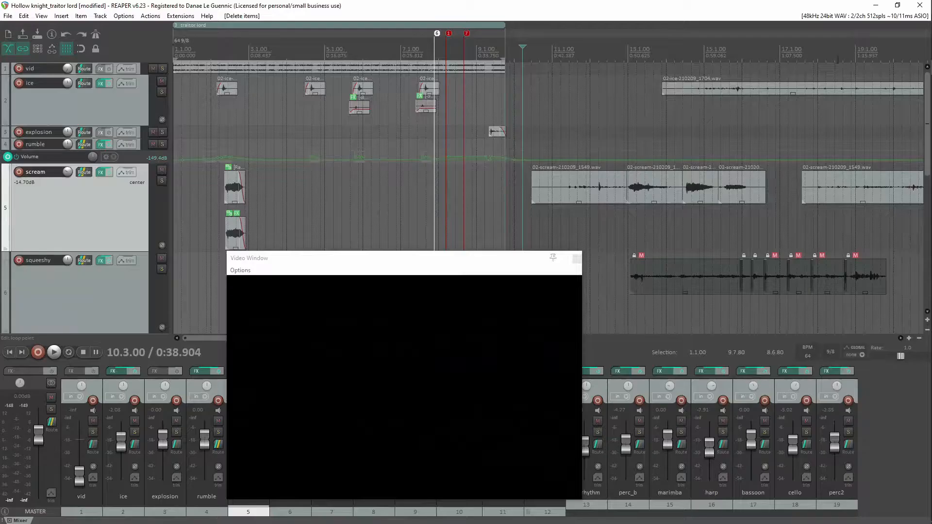
Solo the scream track and listen to the split scream takes for usable ones
click(700, 187)
click(161, 181)
click(686, 56)
key(space)
key(space)
click(631, 56)
key(space)
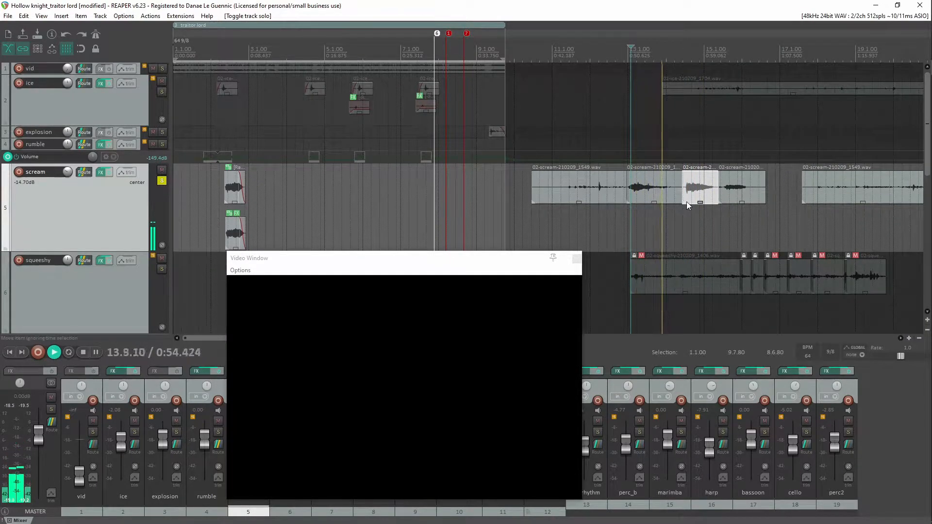
Copy the third scream take to just after marker 6, unsolo the scream track, and play it in the mix
click(692, 185)
drag(692, 185, 453, 199)
scroll(453, 199, down, 1)
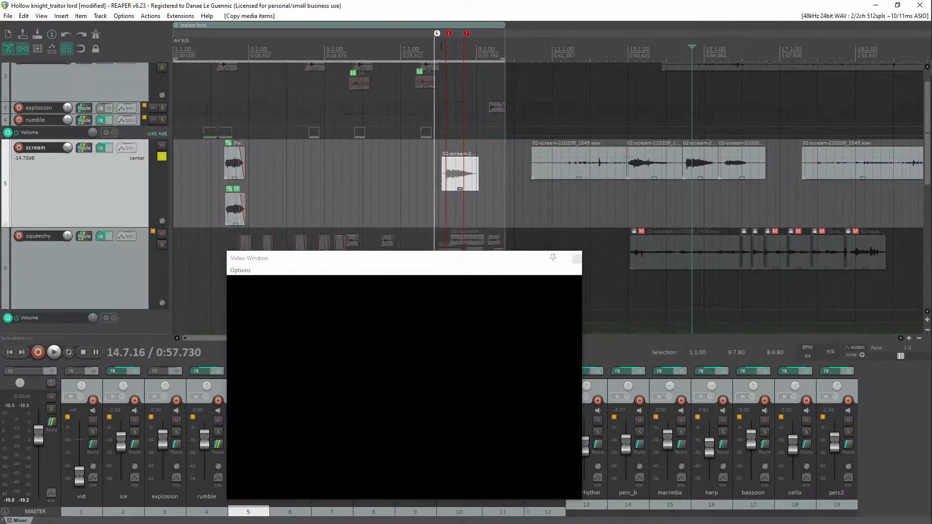
click(424, 55)
click(162, 157)
key(space)
key(space)
Copy the second scream take to the explosion with a fade-out at its end, and play it in the mix
click(657, 167)
drag(653, 167, 504, 195)
click(481, 56)
key(space)
key(space)
key(space)
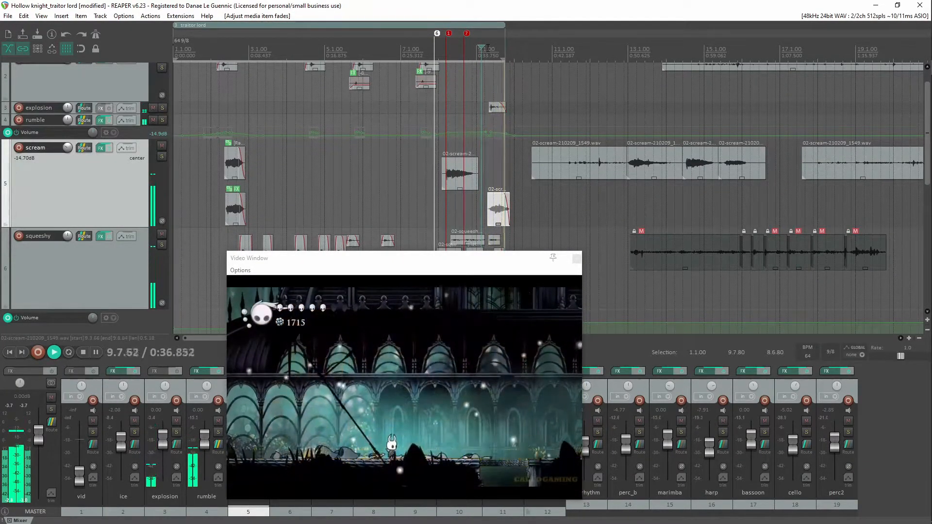
key(space)
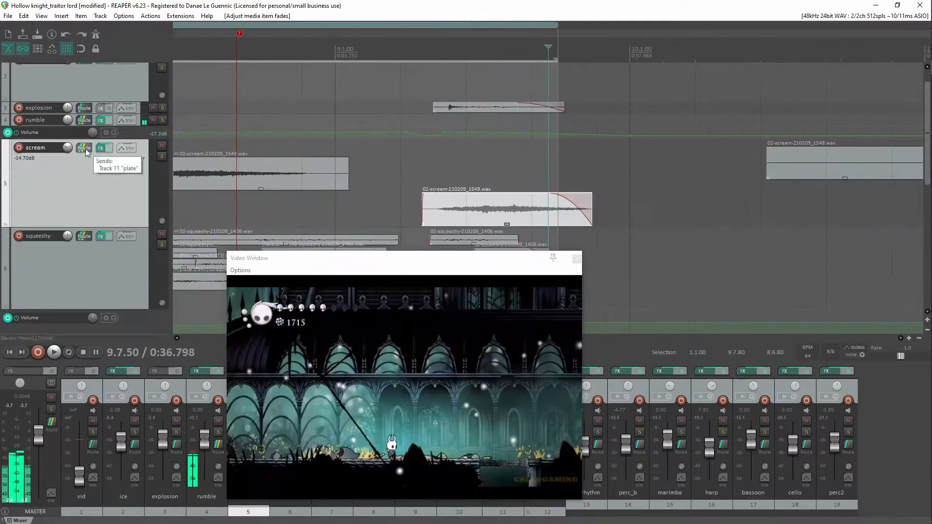
Show the scream track's plate send volume envelope and add a point just before the explosion scream clip
click(127, 148)
click(237, 218)
key(Escape)
drag(350, 259, 352, 312)
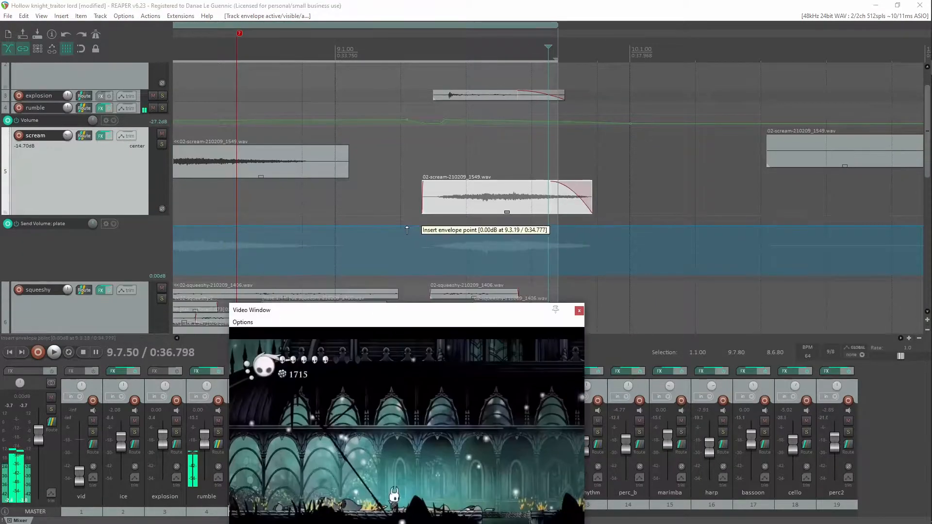
shift+click(405, 226)
Ramp the scream track's plate send up across the explosion scream clip and play it back
scroll(405, 226, down, 2)
click(466, 52)
key(space)
mouse_move(579, 226)
mouse_down()
mouse_move(579, 216)
mouse_move(546, 225)
mouse_up()
key(space)
key(space)
Try shifting the last-hit scream clip slightly later, listen to it, and undo the last three changes
click(303, 52)
key(space)
drag(367, 154, 374, 154)
key(space)
key(ctrl+z)
key(ctrl+z)
key(ctrl+z)
Bend the rising segment of the scream's plate send envelope into a slower-starting curve and play it
click(465, 53)
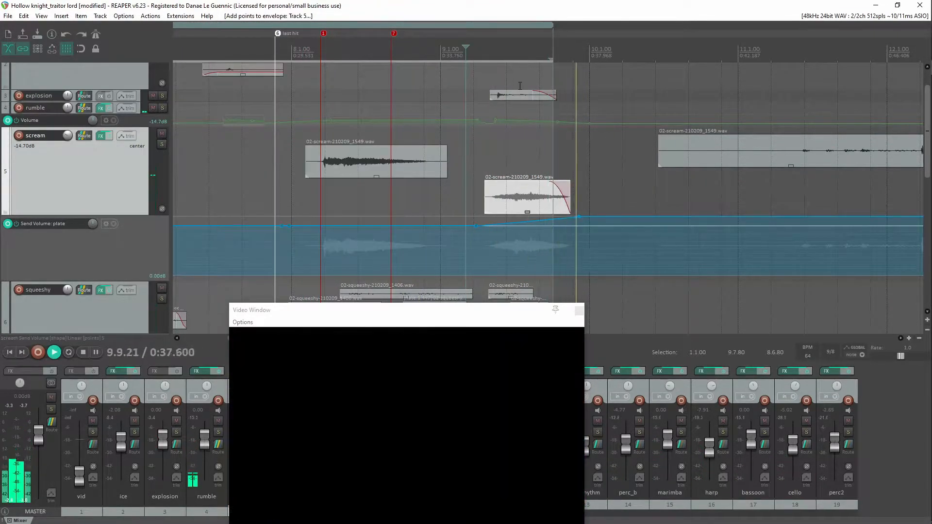
drag(530, 219, 530, 224)
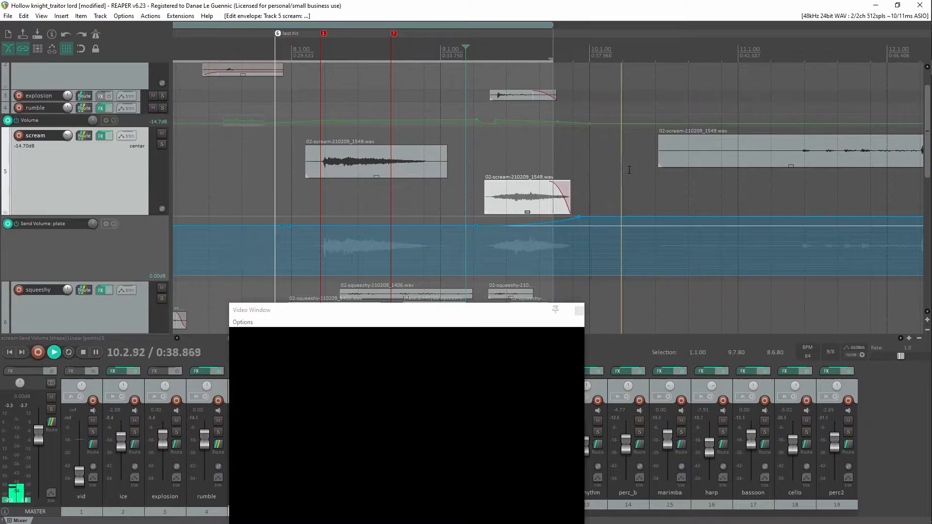
key(space)
Move the last-hit scream clip slightly later so its onset follows marker 1, and play it against the video
click(303, 53)
key(space)
key(space)
drag(360, 153, 368, 154)
key(space)
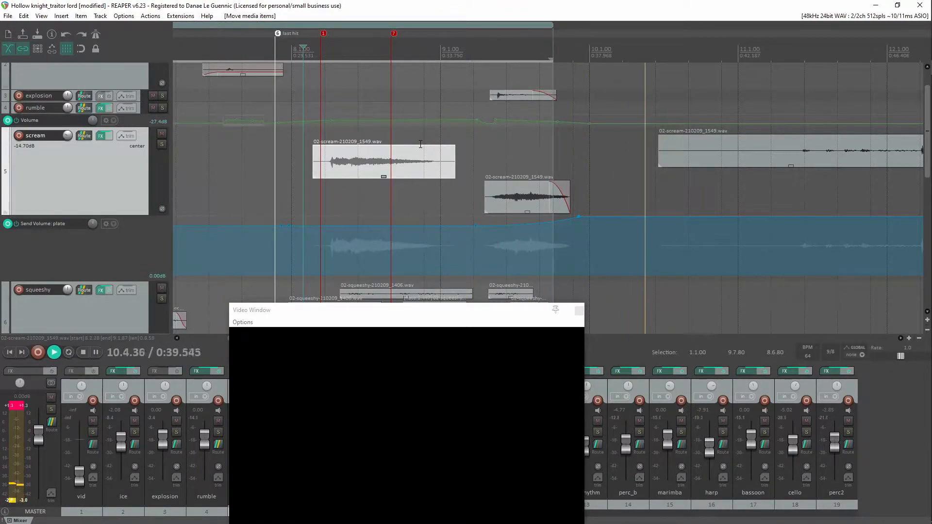
key(space)
key(space)
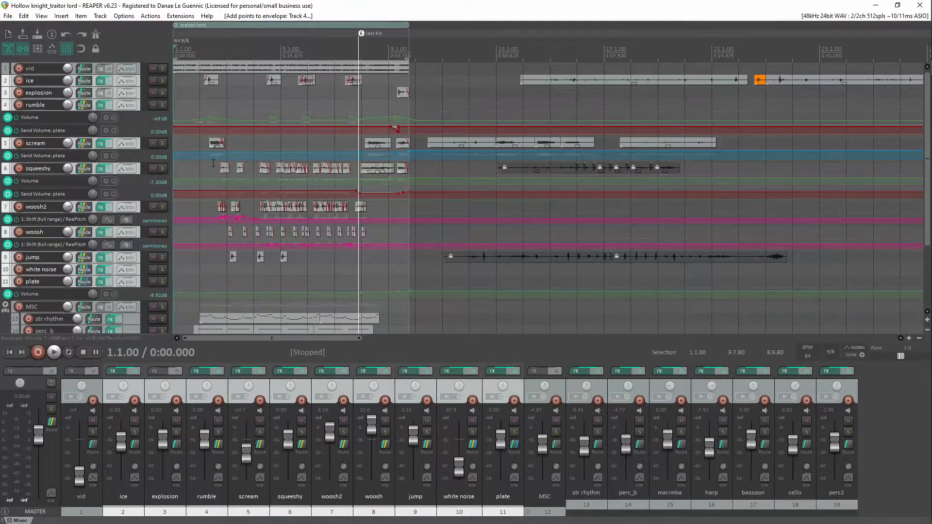
Insert a track named SFX below vid and nest the ice through plate tracks inside it as a folder
click(138, 71)
key(ctrl+t)
text(SF)
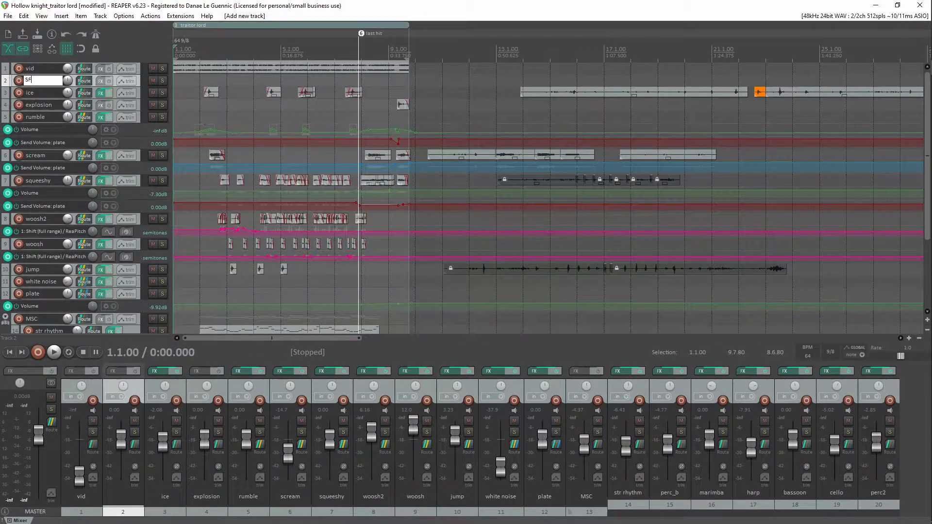
click(143, 97)
shift+click(562, 392)
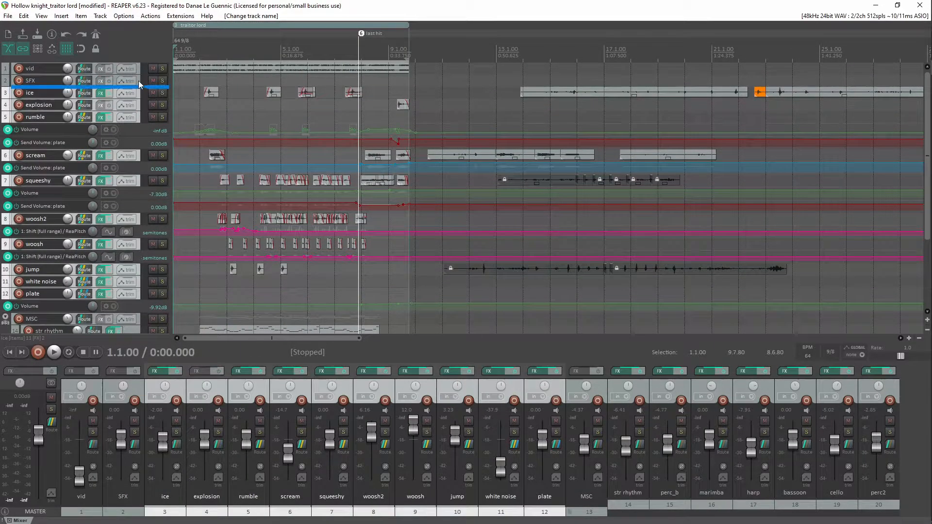
drag(138, 81, 138, 82)
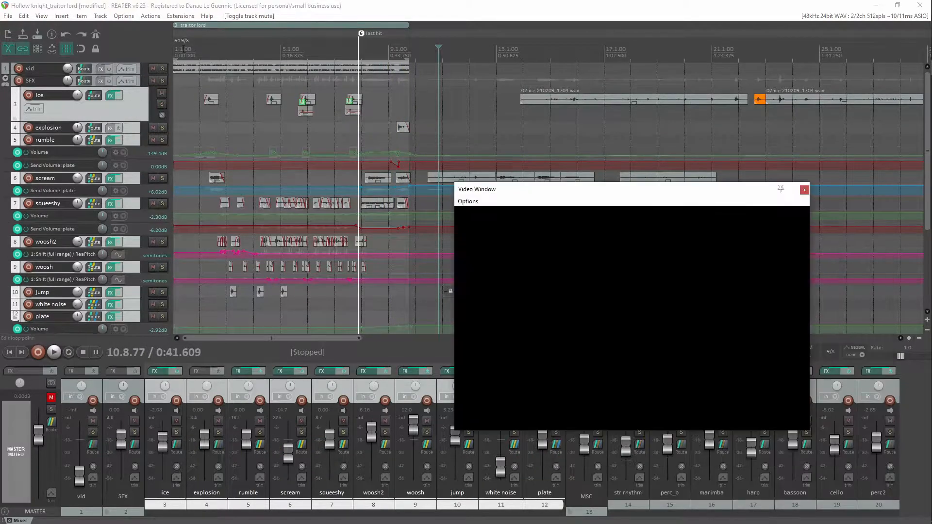
Play the fight from its early section and drop three markers at the spots where the SFX levels peak
scroll(206, 44, up, 5)
key(space)
key(m)
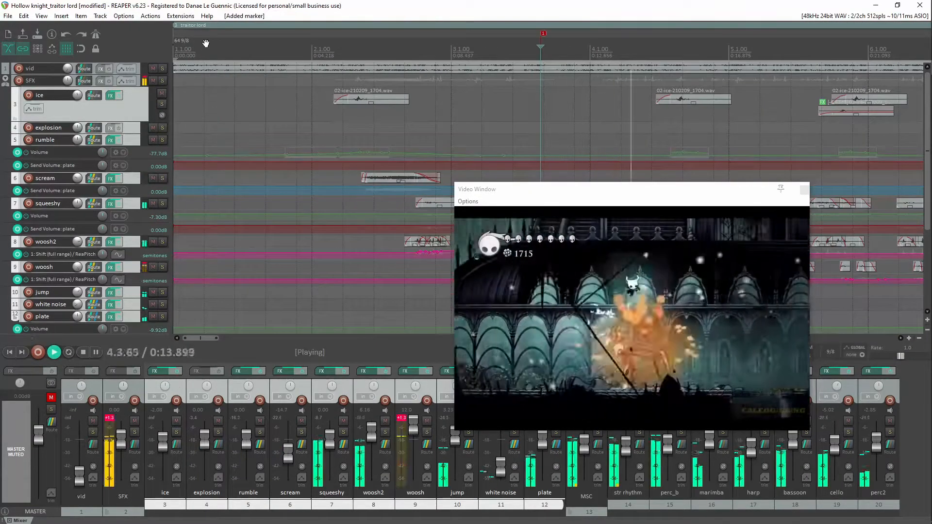
key(m)
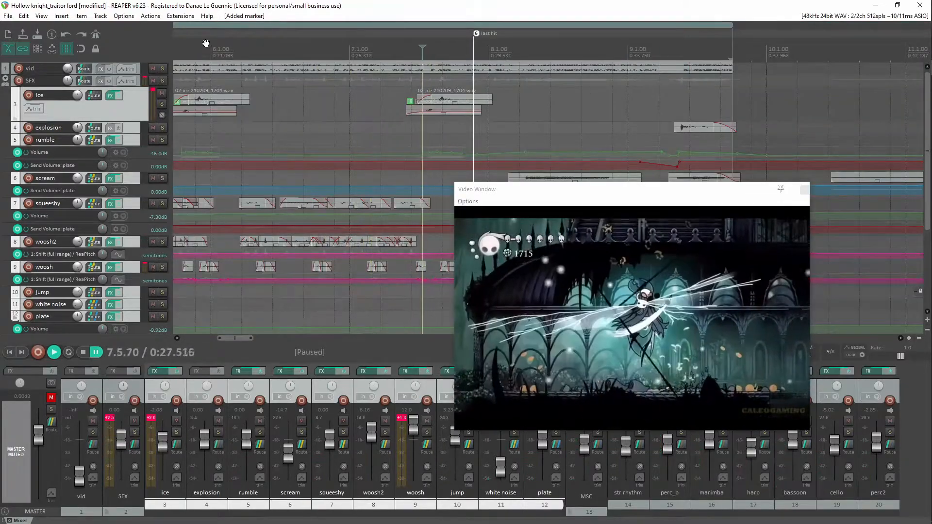
key(m)
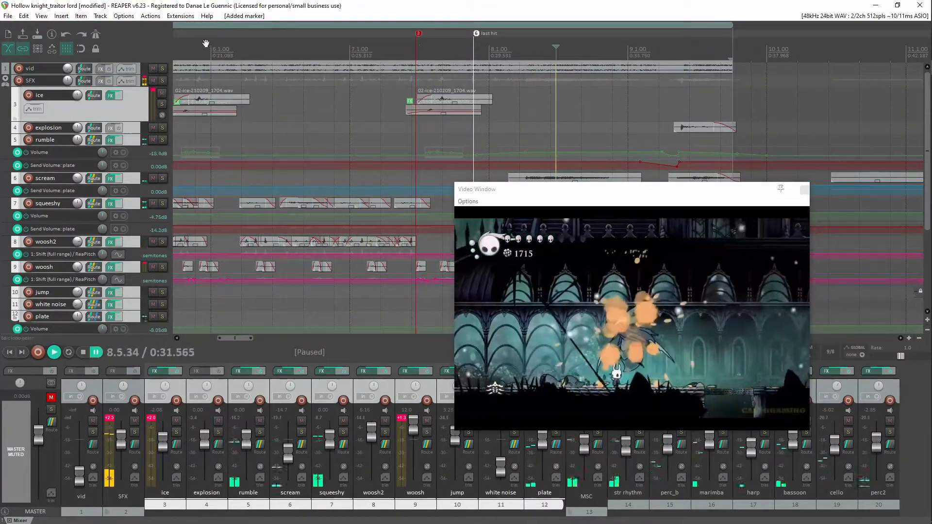
scroll(305, 56, down, 4)
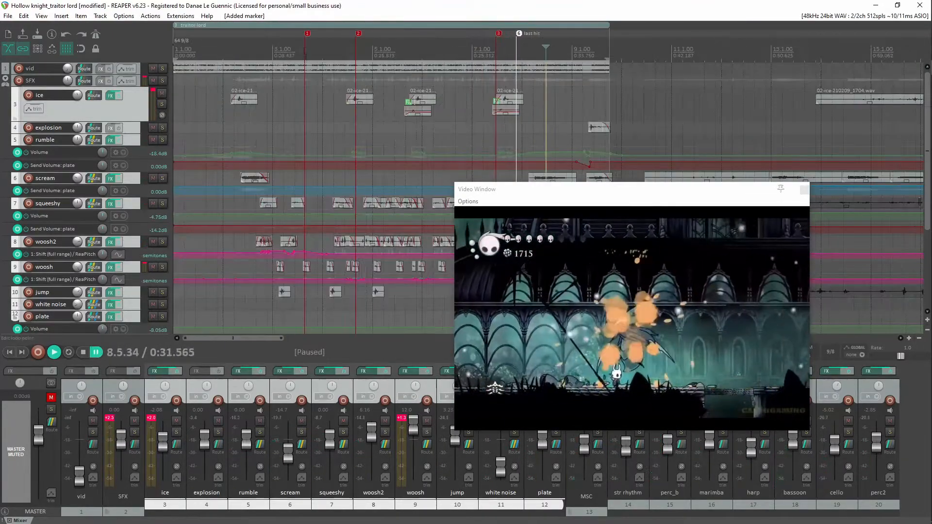
Check the video at markers 1 and 3 and enlarge the SFX folder track to show its waveform
click(306, 54)
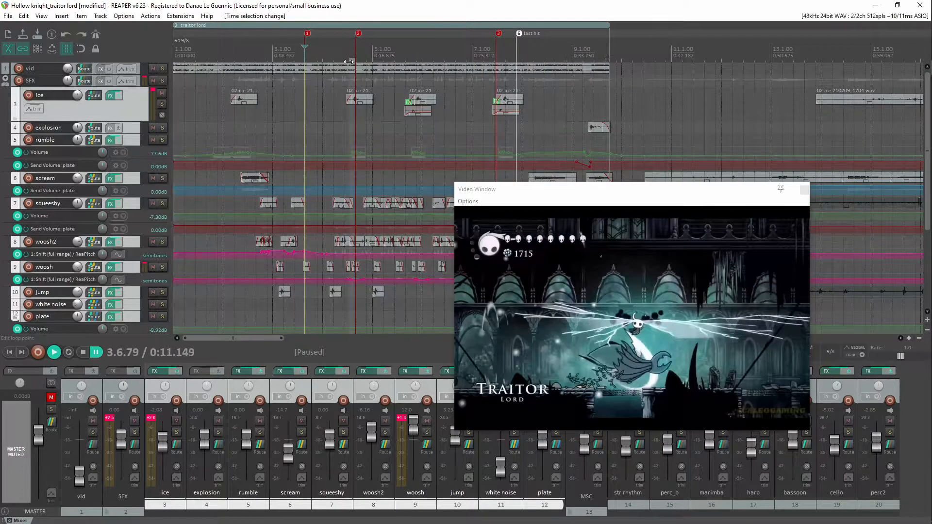
click(498, 56)
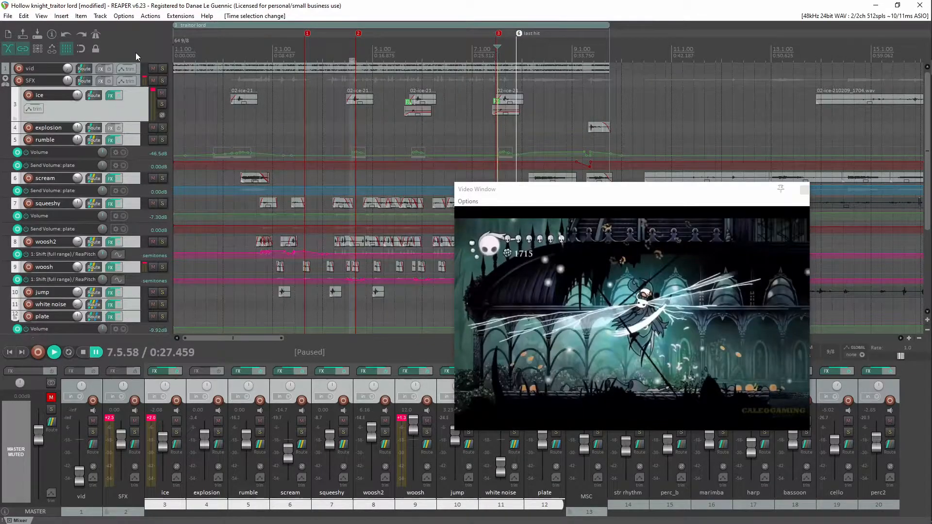
drag(127, 87, 120, 131)
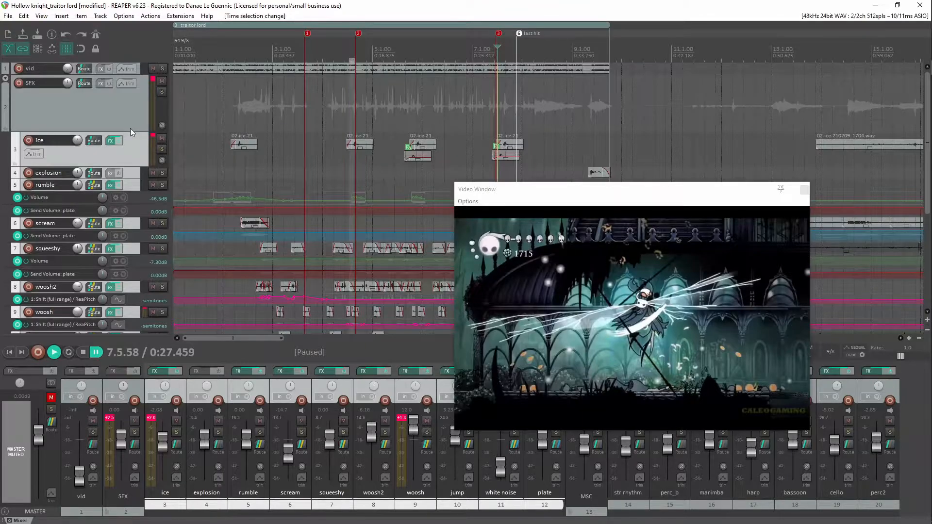
Insert a track between vid and SFX, make it a folder containing SFX, and name it Hit
key(ctrl+z)
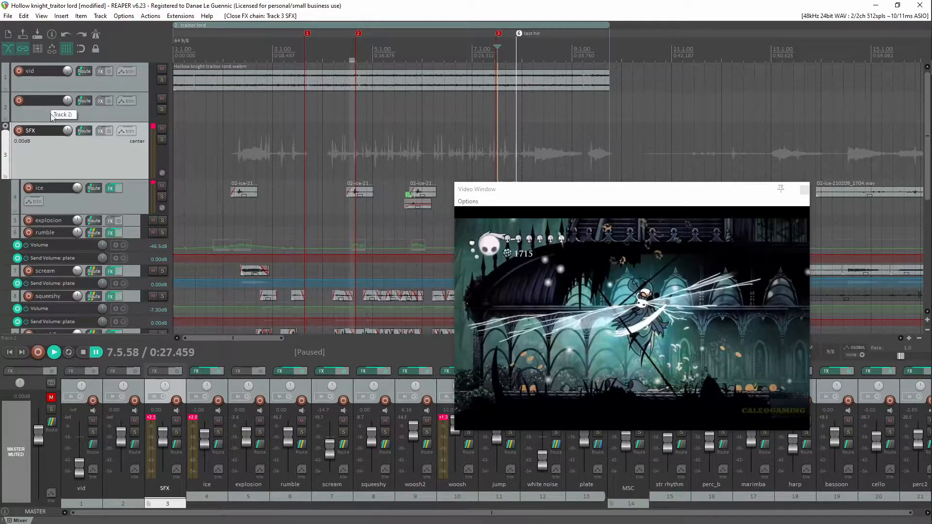
click(101, 118)
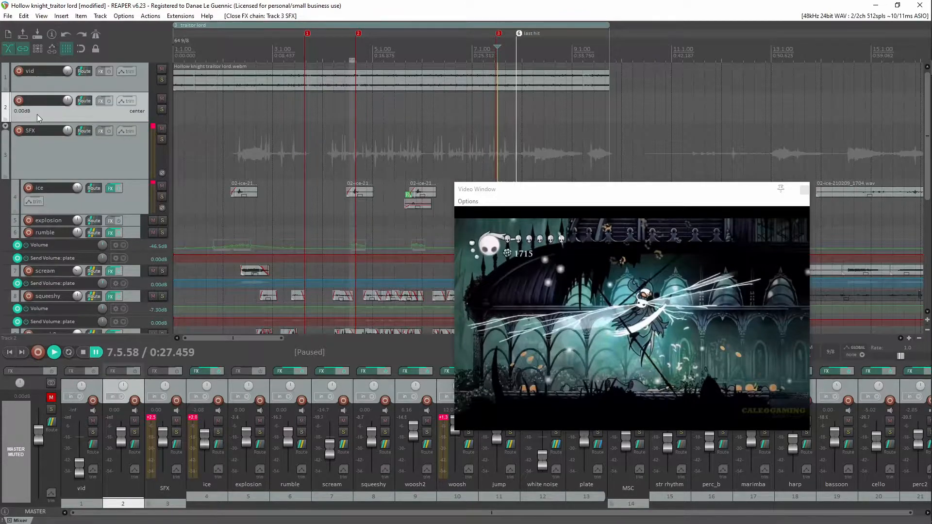
click(4, 119)
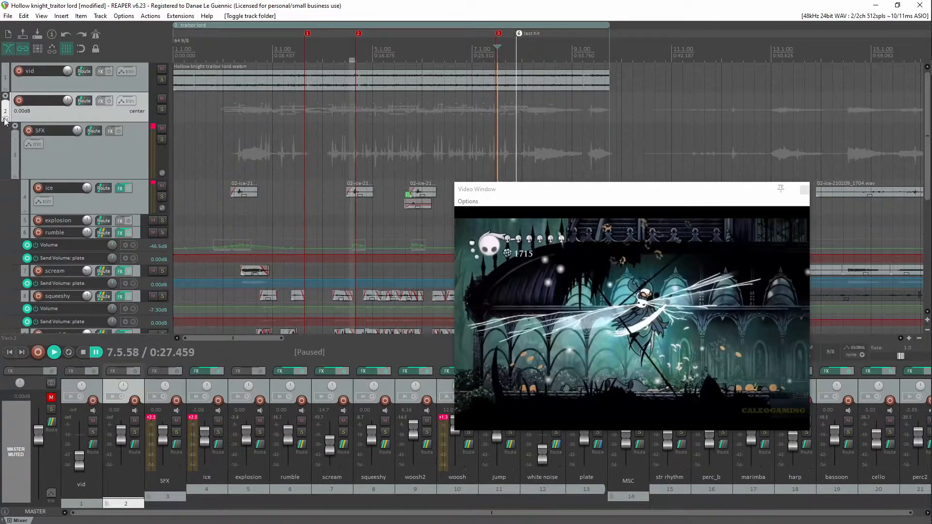
double_click(43, 100)
Add FabFilter Pro-Q 3 to the Hit track and create a Band Pass band with a 36 dB/oct slope
click(101, 101)
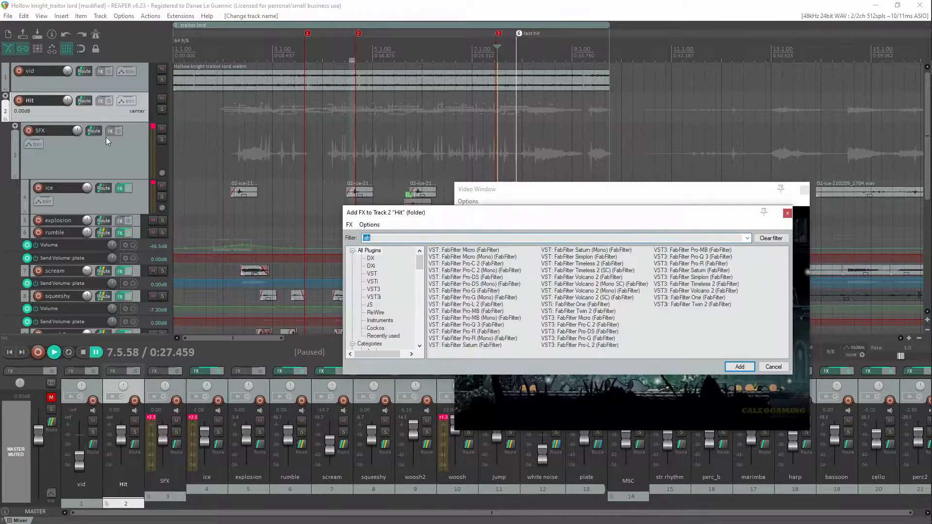
double_click(474, 325)
drag(355, 151, 162, 151)
click(239, 279)
click(249, 314)
click(247, 270)
click(244, 229)
Unmute the master, play the part before the last hit, and lower the band pass frequency to about 100 Hz
click(51, 397)
drag(292, 33, 256, 241)
key(space)
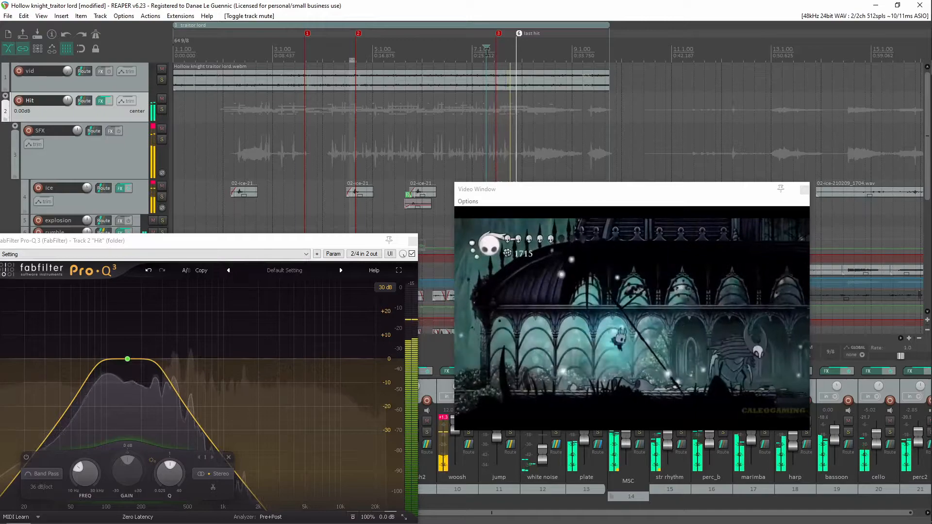
drag(184, 248, 379, 138)
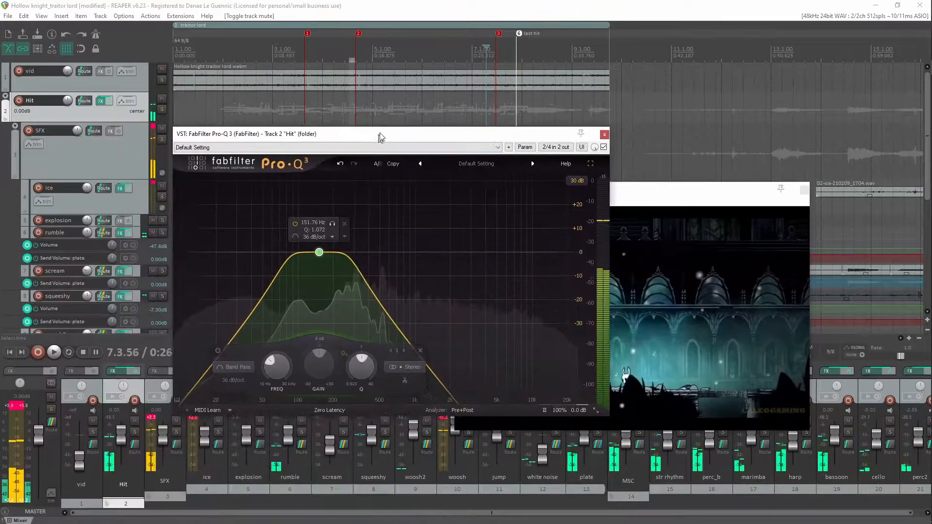
drag(321, 248, 302, 248)
key(space)
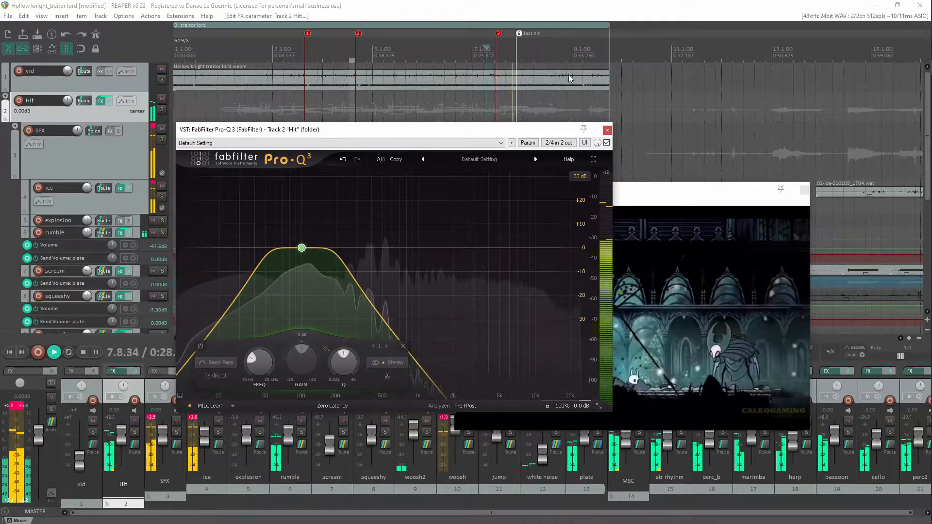
key(space)
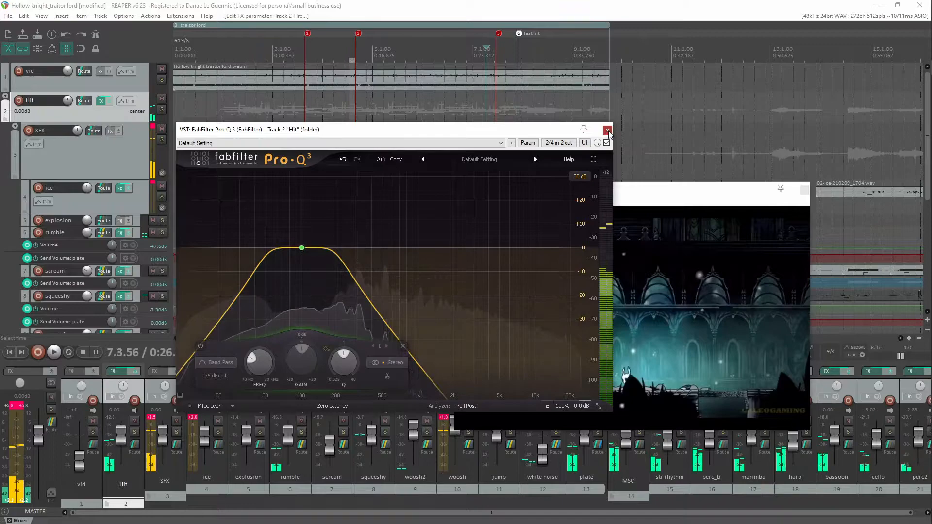
click(607, 130)
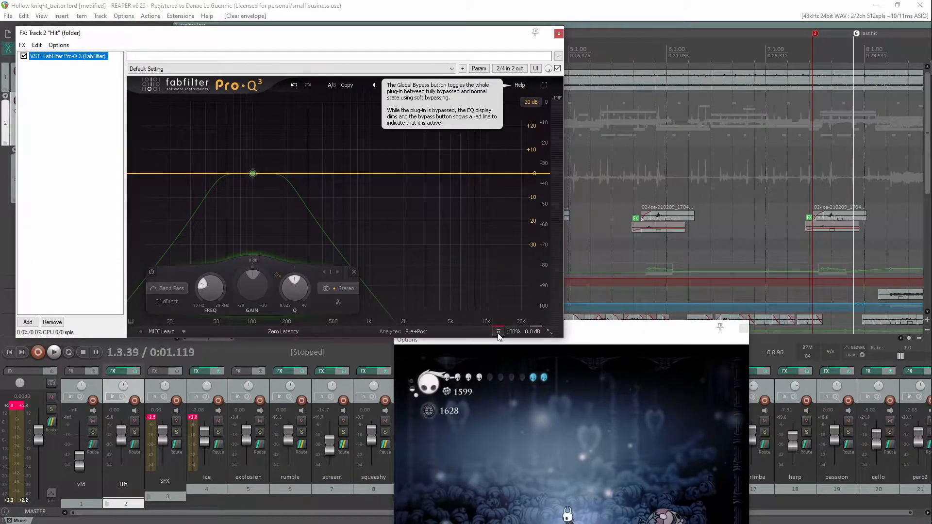
Take the EQ out of bypass and sweep band 1's Q down to 0.025 and back up to a band pass shape
click(498, 333)
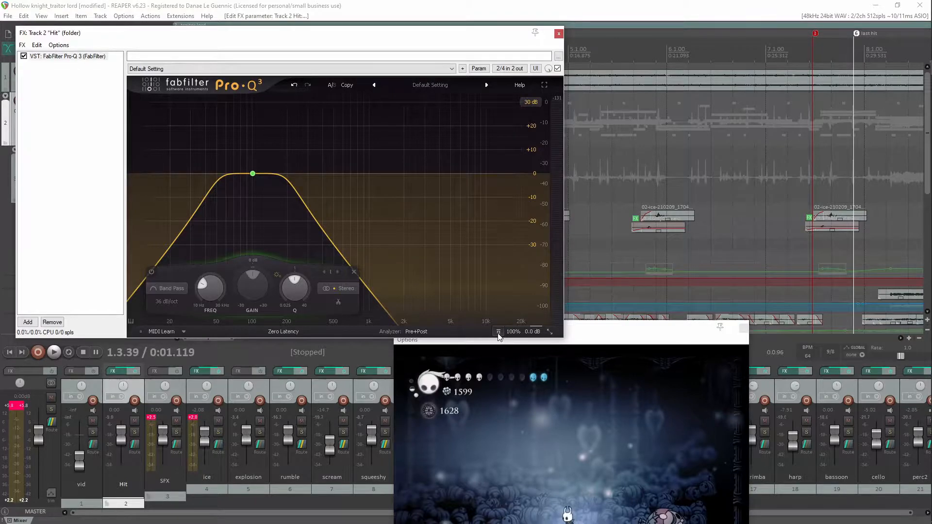
drag(284, 293, 263, 294)
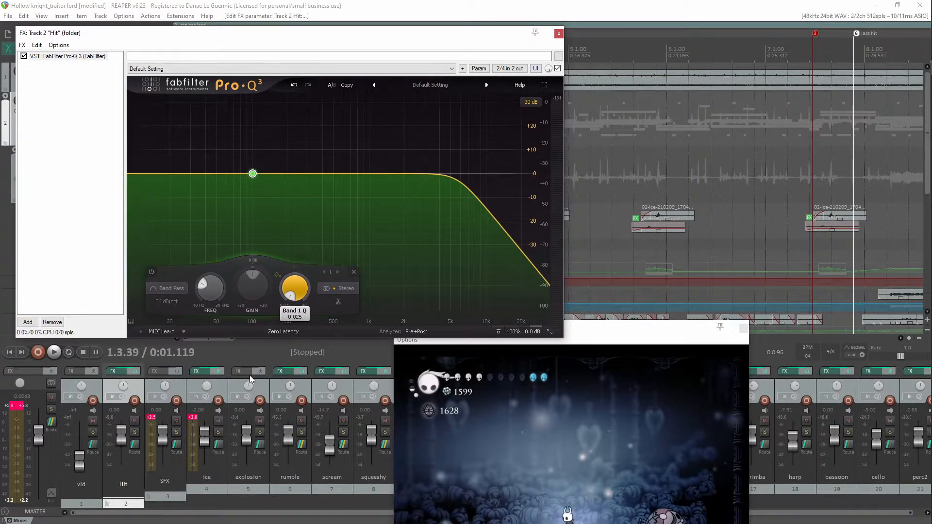
drag(250, 375, 249, 334)
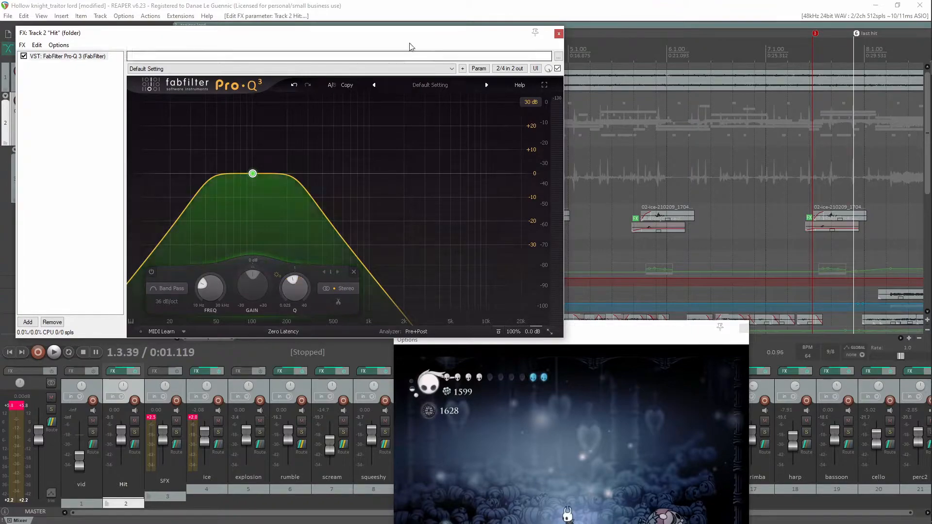
Switch the Hit track's envelopes to an automation recording mode
drag(430, 33, 637, 57)
click(686, 94)
click(696, 159)
key(Return)
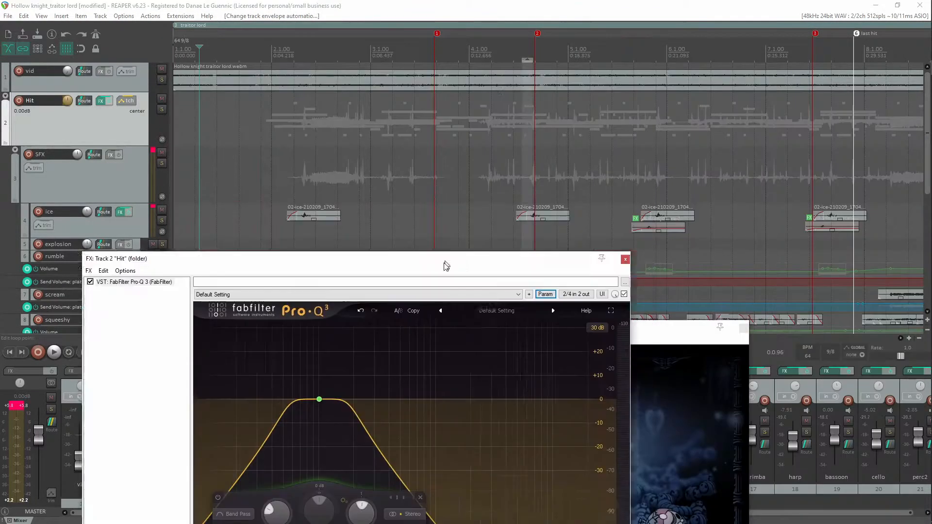
Play through marker 1 and record Band 1 Q automation that drops to 0.025 at the marker
drag(443, 264, 416, 283)
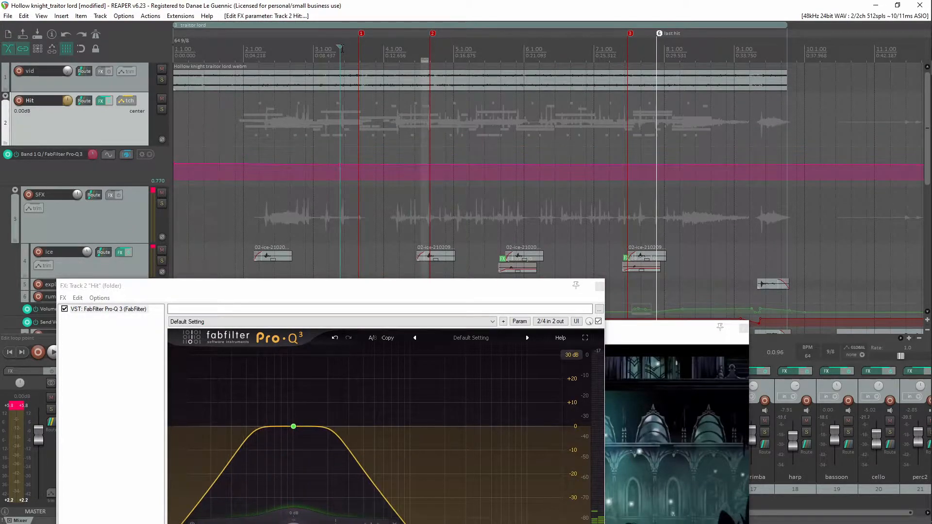
key(space)
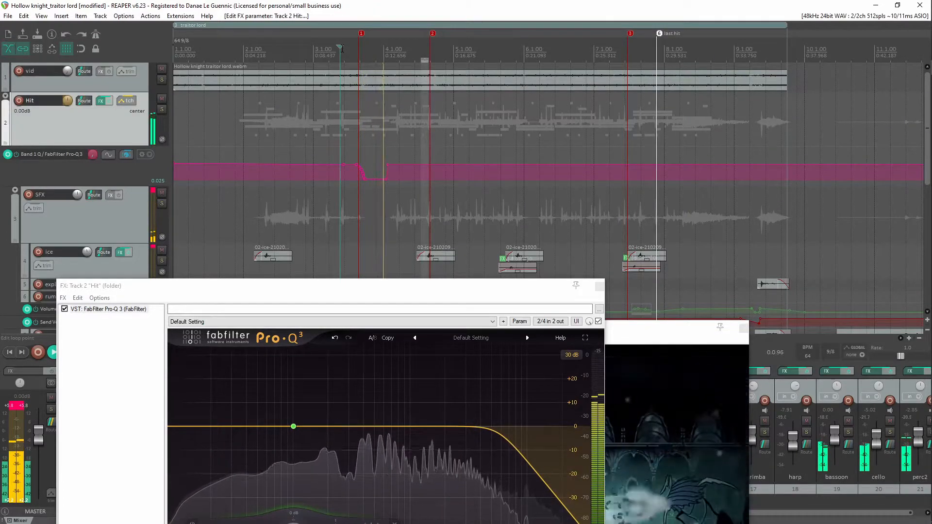
key(space)
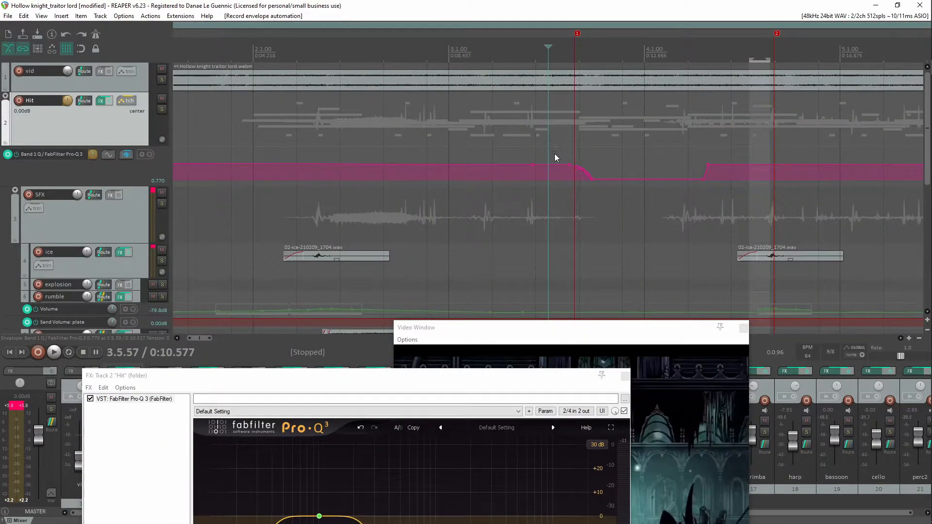
Select the recorded Band 1 Q points around the dip, shift them slightly later past marker 1, and play the result
right_click(554, 154)
drag(528, 152, 744, 190)
drag(587, 176, 622, 176)
click(521, 51)
key(space)
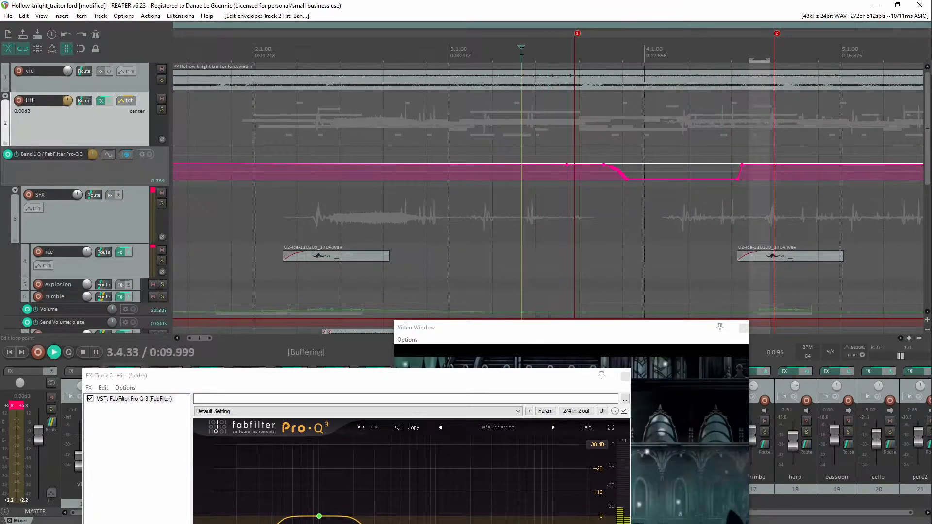
Play from before marker 1 and toggle Pro-Q 3's global bypass to record a Bypass envelope on the Hit track
drag(416, 377, 180, 272)
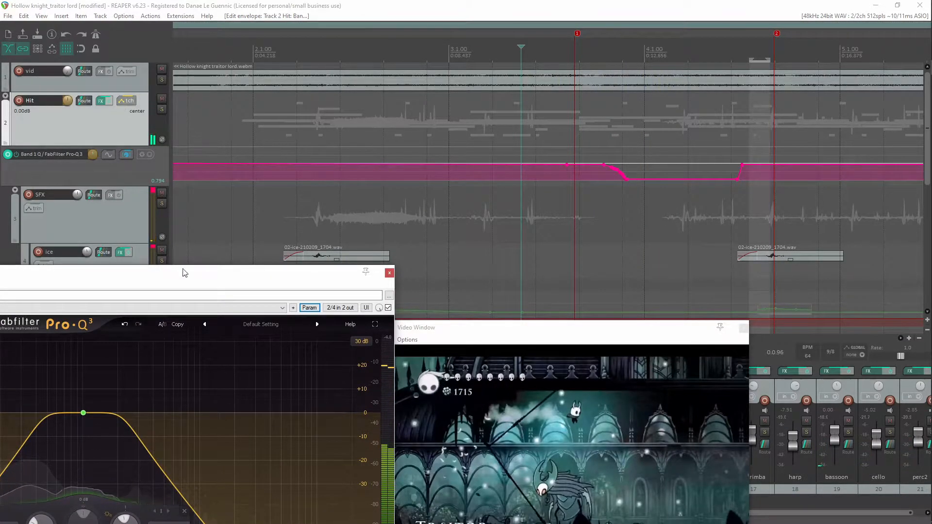
drag(194, 271, 526, 120)
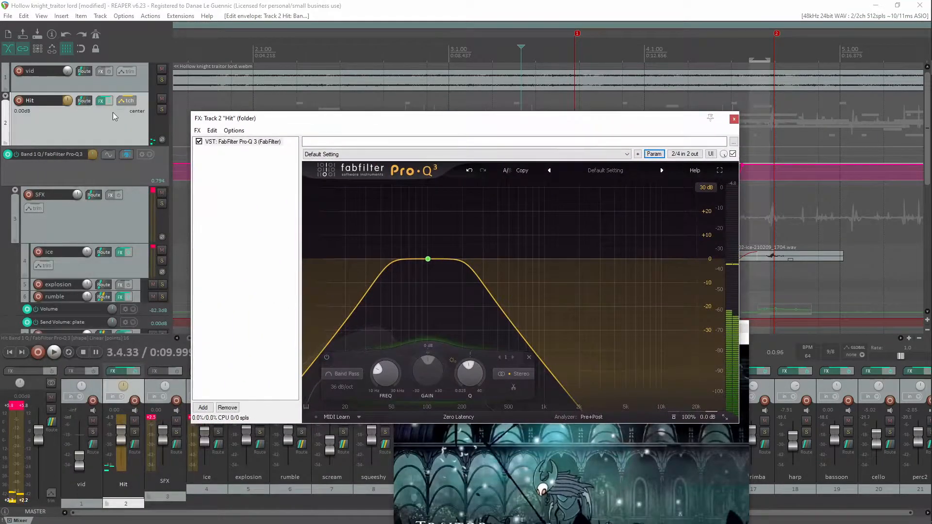
drag(567, 119, 331, 105)
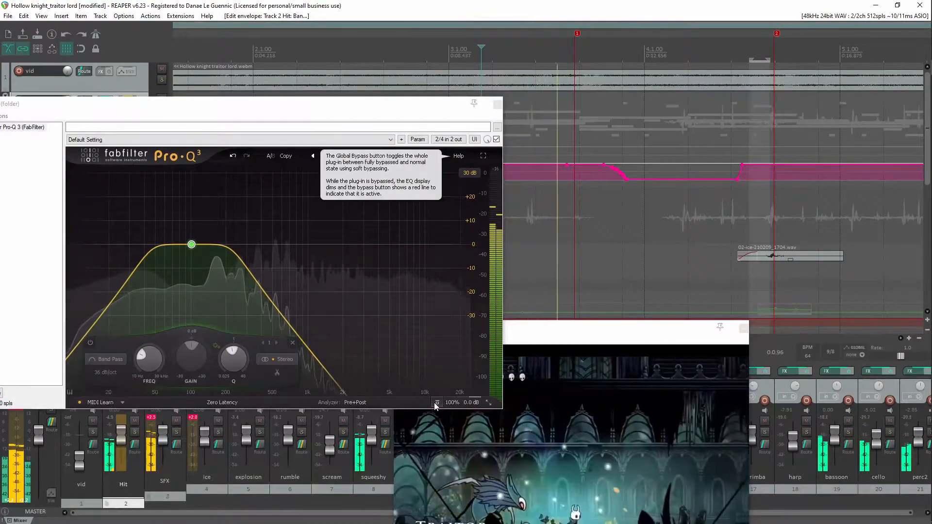
click(435, 403)
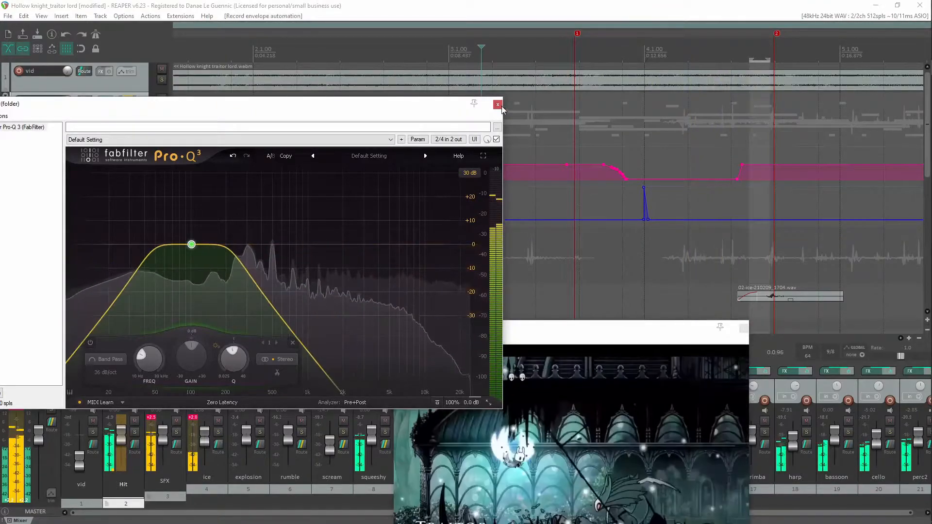
Edit the Bypass envelope so Pro-Q 3 is active only from around marker 1 until bar 4 and bypassed elsewhere
click(498, 104)
drag(738, 226, 738, 187)
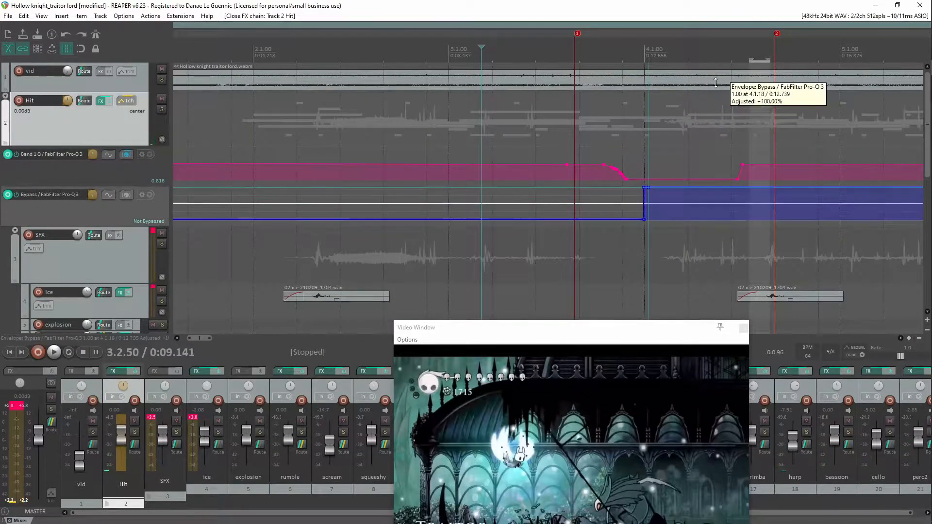
click(521, 119)
click(559, 219)
drag(545, 219, 546, 188)
scroll(538, 195, down, 5)
alt+click(174, 219)
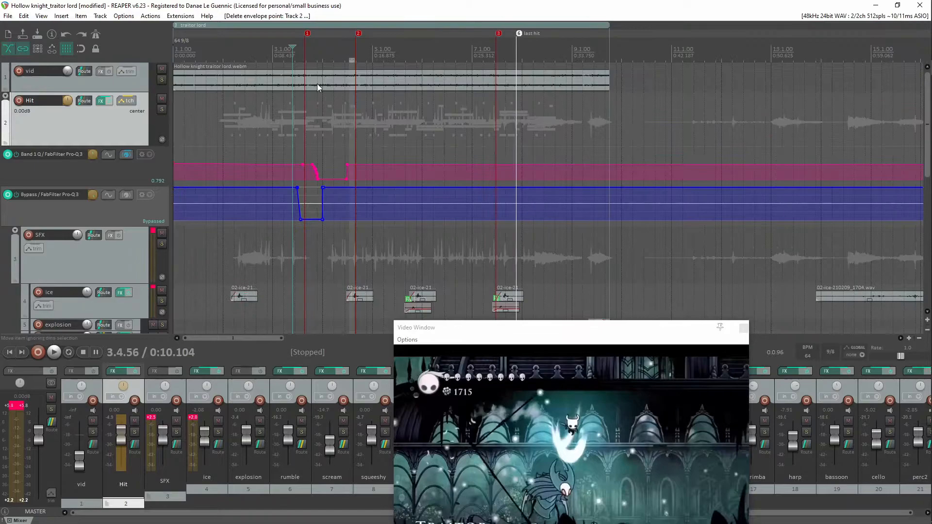
Move the start of the Bypass envelope's active section to marker 1 and play the passage with the EQ shown
click(316, 86)
key(space)
key(space)
scroll(499, 204, up, 7)
drag(472, 219, 502, 220)
drag(445, 188, 500, 188)
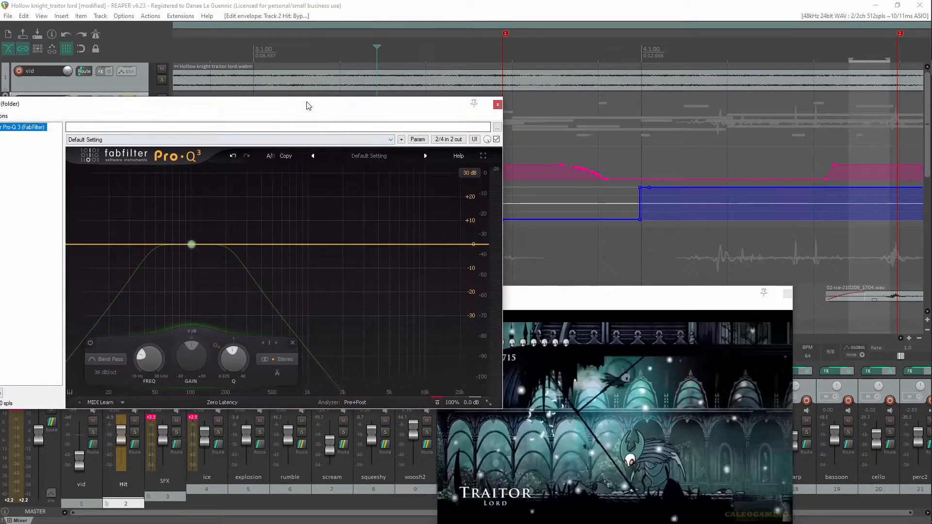
drag(307, 106, 272, 120)
key(space)
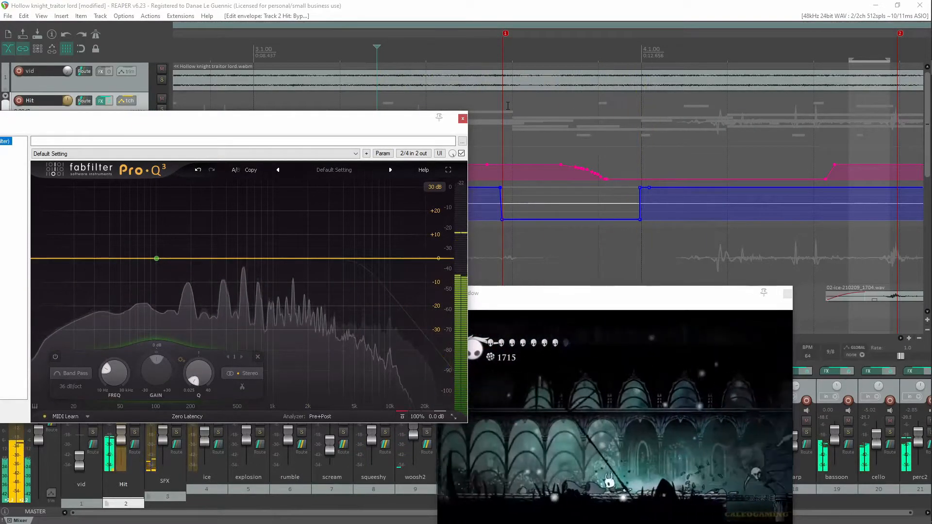
key(space)
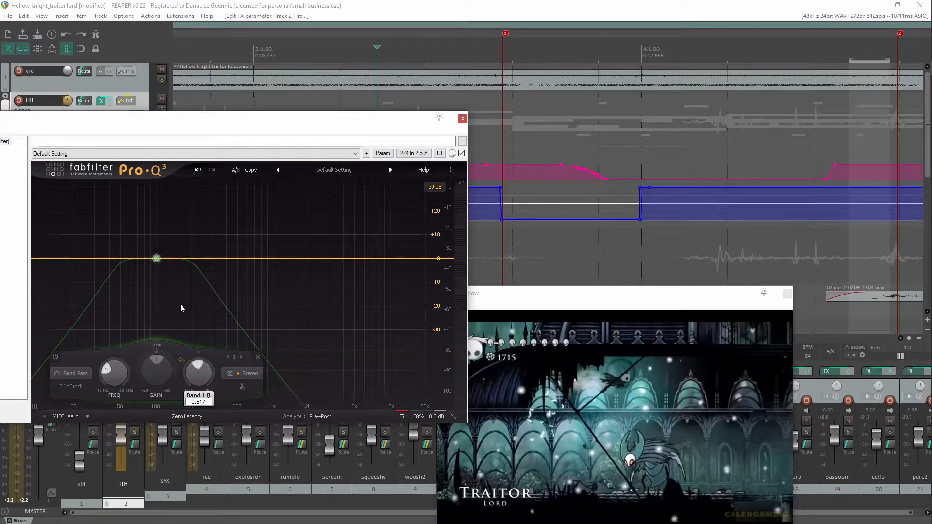
Set band 1's frequency to 110.44 Hz, add points that ramp its frequency envelope up after marker 1, and play it
drag(112, 368, 111, 369)
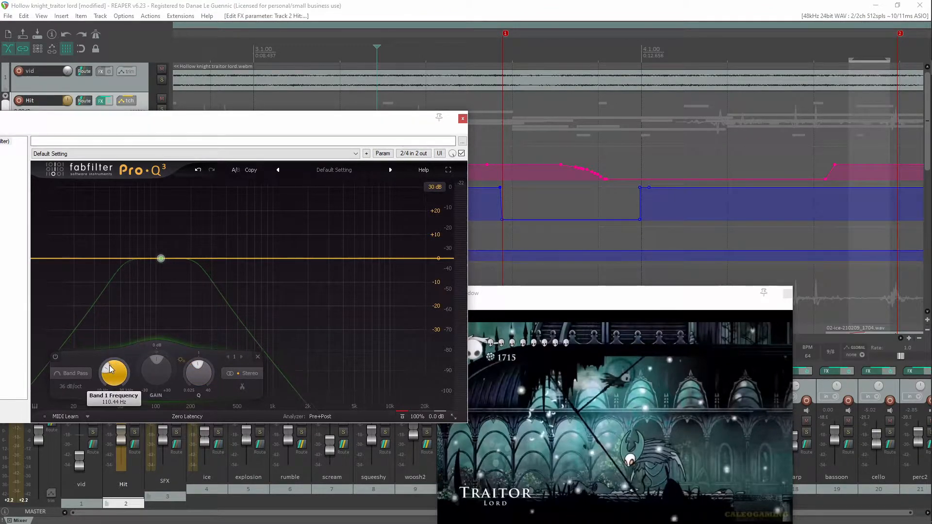
click(462, 119)
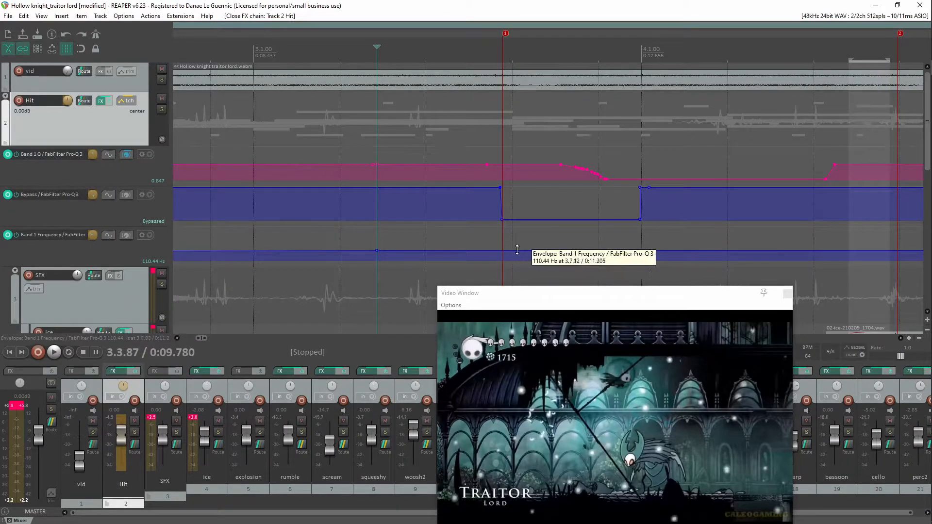
click(555, 251)
drag(602, 248, 606, 230)
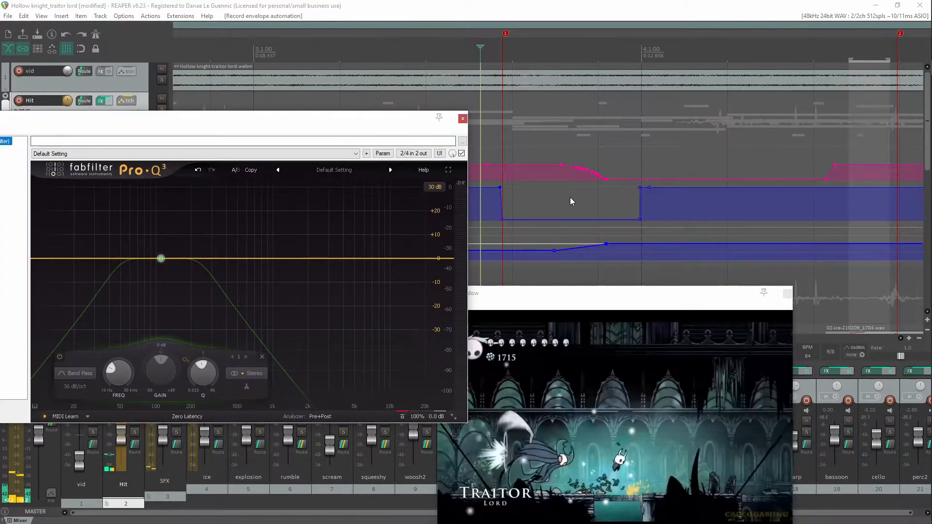
key(space)
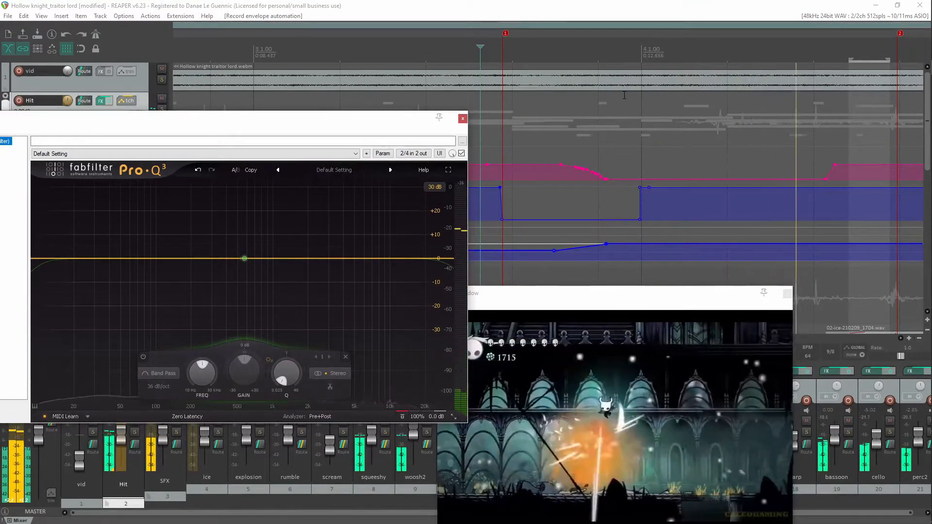
Redraw the Band 1 Q envelope to rise from a low value to a peak at marker 1, deleting the earlier points
scroll(651, 147, down, 3)
drag(367, 128, 305, 304)
scroll(550, 197, down, 2)
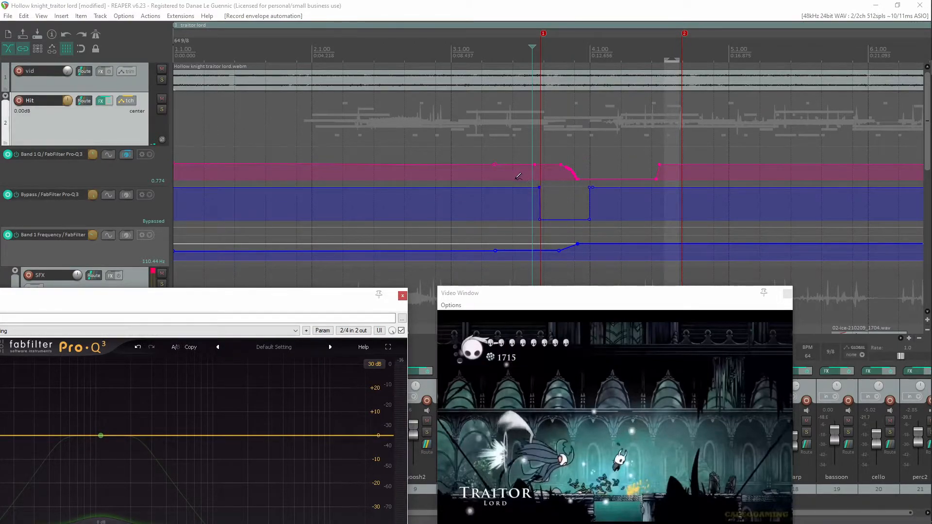
click(533, 177)
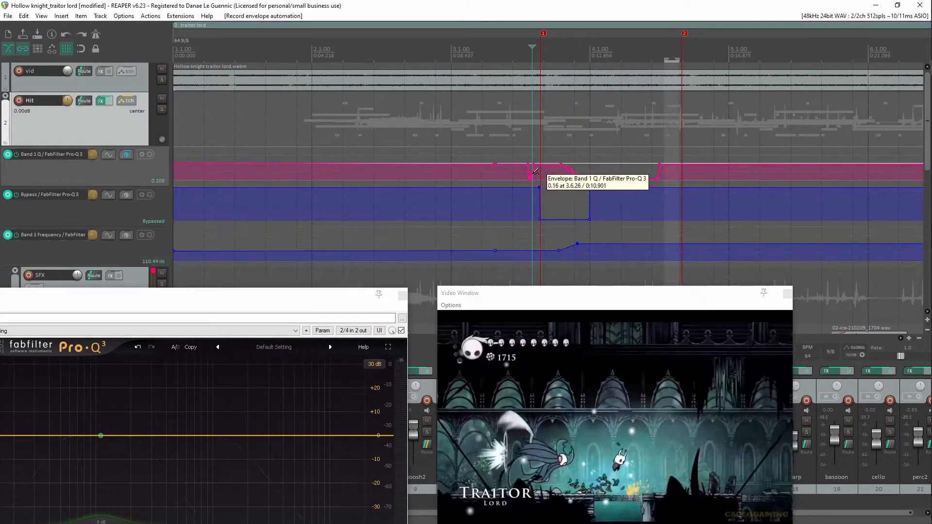
drag(550, 163, 659, 165)
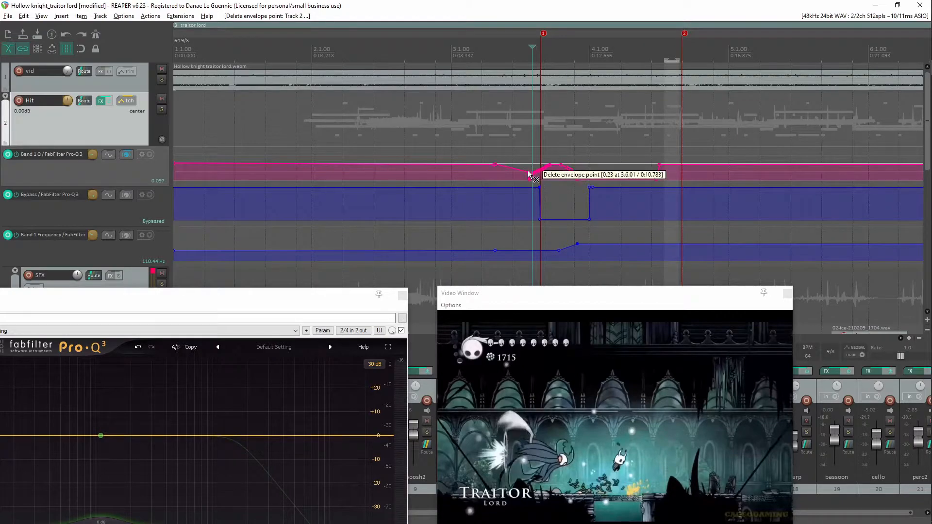
alt+click(496, 166)
alt+click(496, 167)
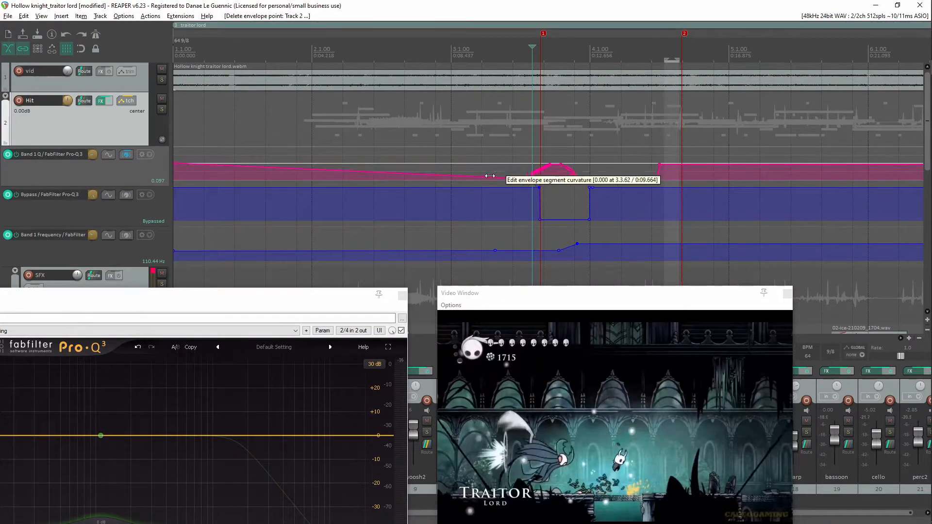
alt+click(176, 169)
Shape the Band 1 Q envelope into a hump around marker 1 with a low value elsewhere, and play the passage
drag(531, 168, 589, 163)
drag(581, 159, 530, 195)
right_click(564, 167)
click(673, 346)
drag(496, 267, 404, 268)
click(469, 285)
drag(697, 165, 698, 252)
Insert an automation item over the Band 1 Q hump at marker 1 and copy it to markers 2 and 3
right_click(574, 171)
mouse_move(653, 297)
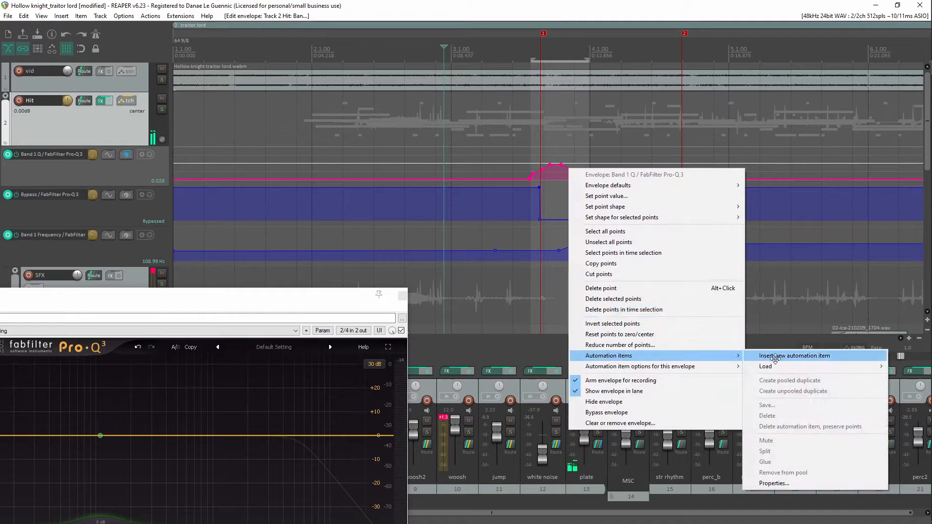
click(801, 297)
drag(545, 183, 688, 186)
scroll(679, 179, down, 2)
drag(541, 182, 817, 183)
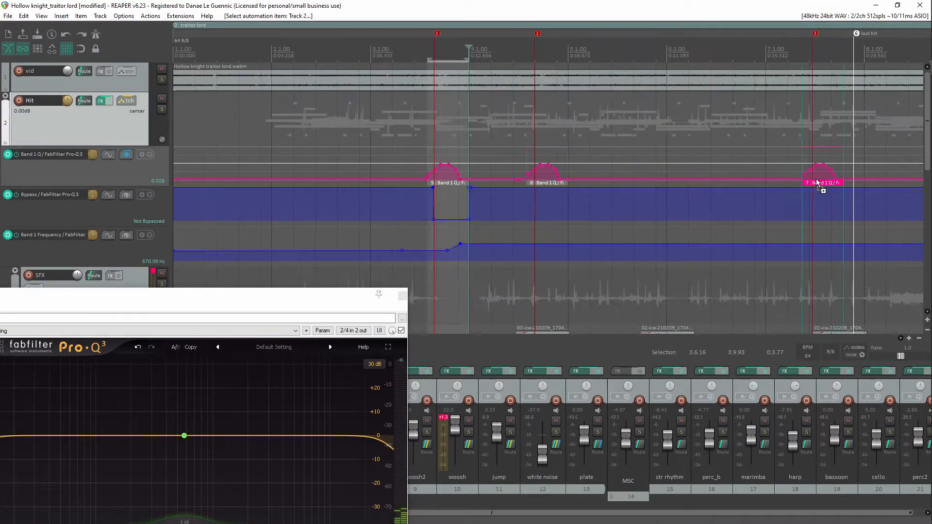
Align the start of the Bypass section with the Q automation item, delete the earliest Band 1 Frequency points, and play it
drag(433, 188, 426, 187)
drag(434, 219, 427, 235)
alt+click(402, 251)
alt+click(173, 251)
click(384, 57)
key(space)
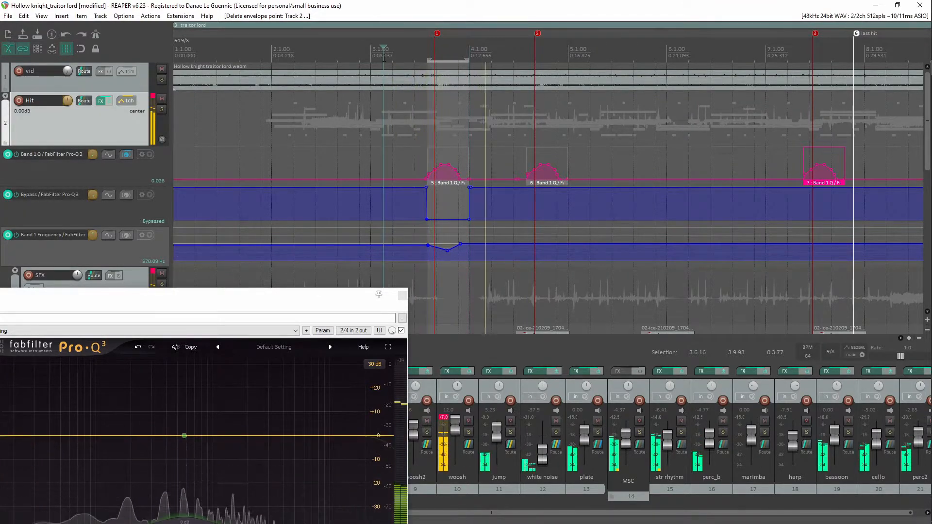
Insert automation items for the Bypass and Band 1 Frequency changes at marker 1 and copy them to markers 2 and 3
right_click(450, 219)
mouse_move(606, 384)
click(679, 383)
drag(450, 224, 552, 226)
right_click(450, 250)
mouse_move(423, 240)
mouse_down()
mouse_move(547, 264)
mouse_move(826, 276)
mouse_up()
mouse_move(582, 438)
click(680, 308)
drag(554, 223, 831, 227)
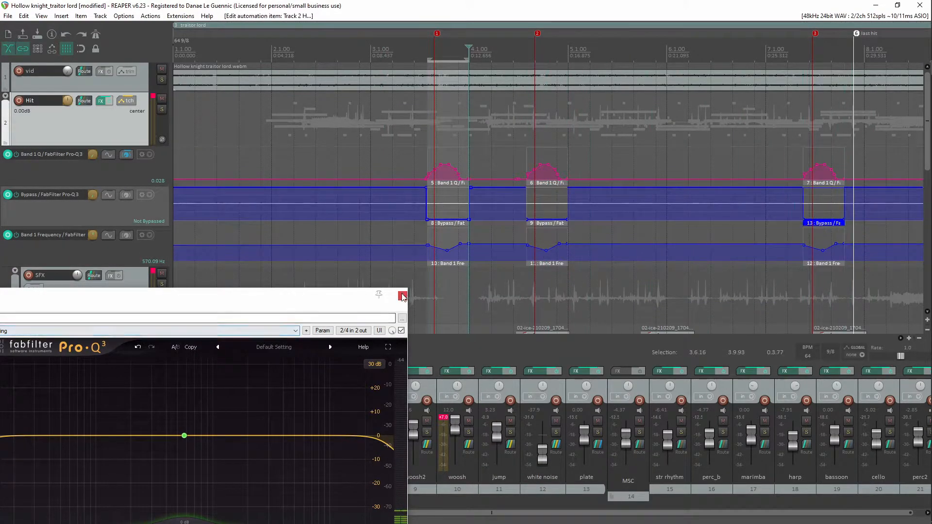
Close the Pro-Q 3 window, show the video, and play the fight to check the filtering at the hits
click(402, 296)
key(ctrl+shift+v)
drag(563, 195, 143, 149)
click(343, 44)
key(space)
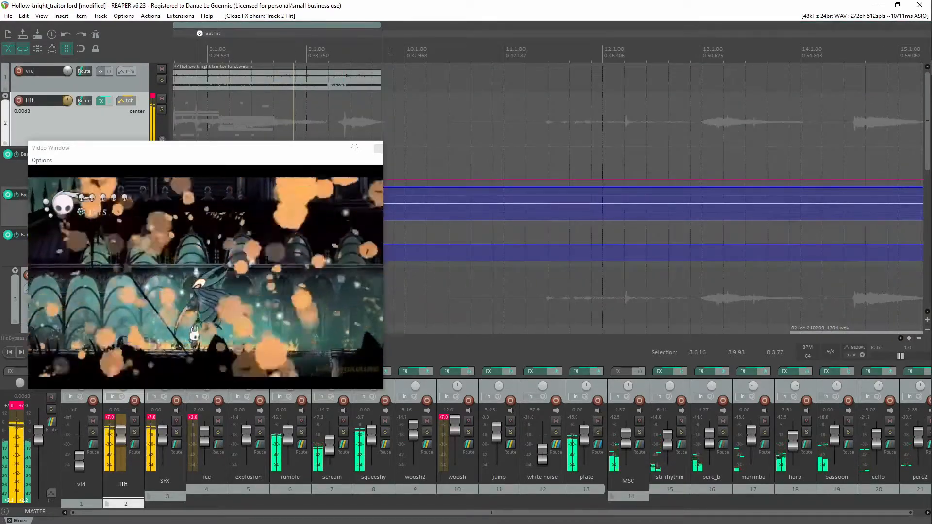
key(space)
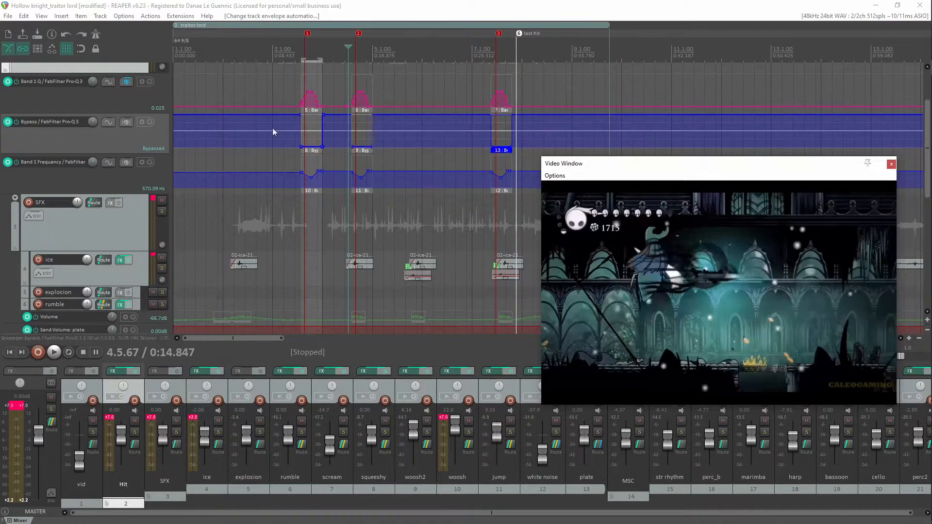
Play the passage around marker 2 again with the SFX tracks in view
scroll(82, 199, down, 2)
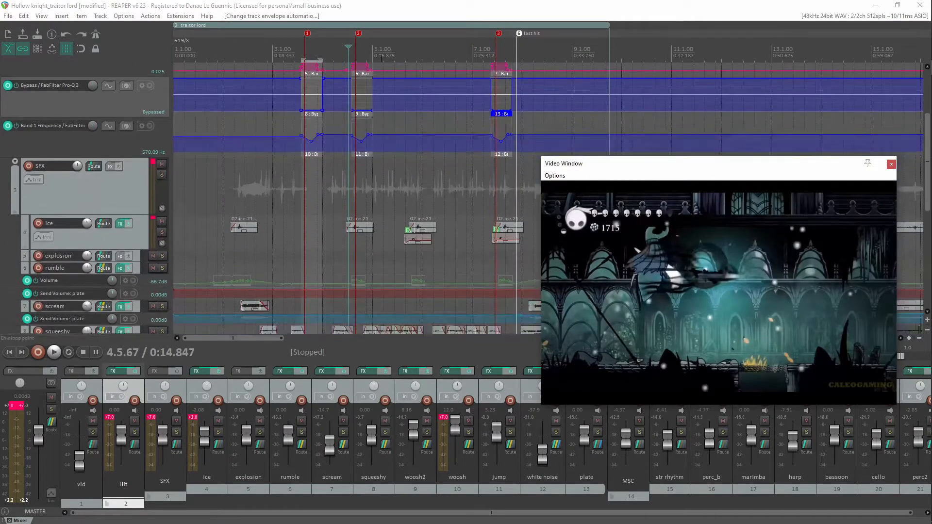
click(348, 57)
key(space)
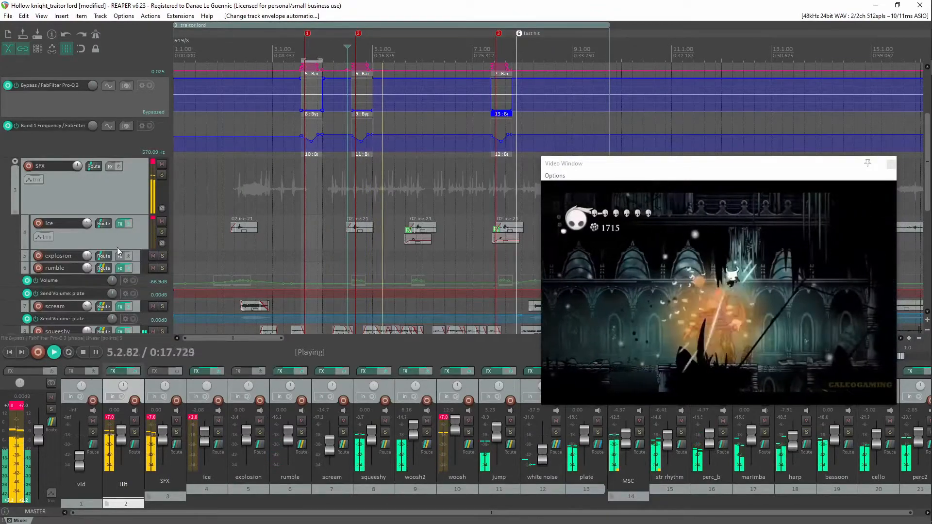
key(space)
Enlarge the ice track and copy its 02-ice item from marker 2 to marker 1
drag(101, 249, 101, 277)
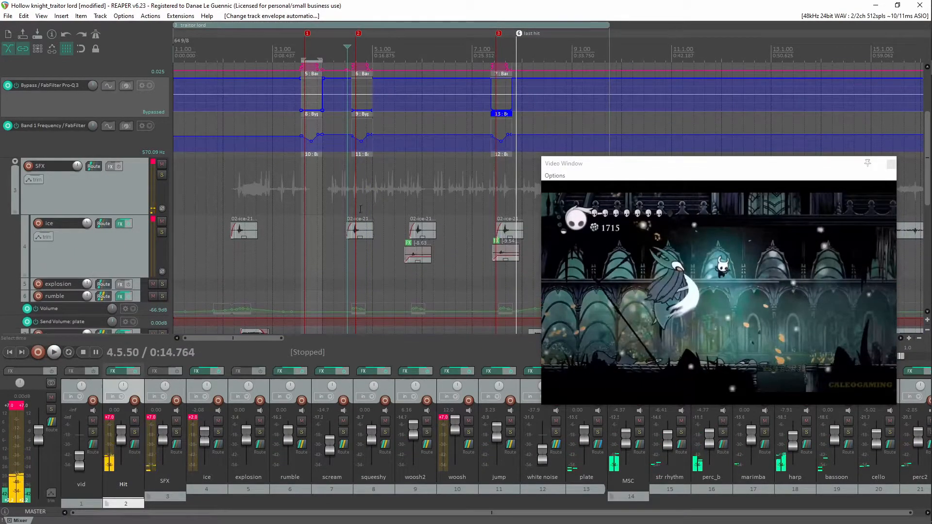
drag(370, 229, 311, 235)
click(299, 232)
scroll(511, 206, up, 5)
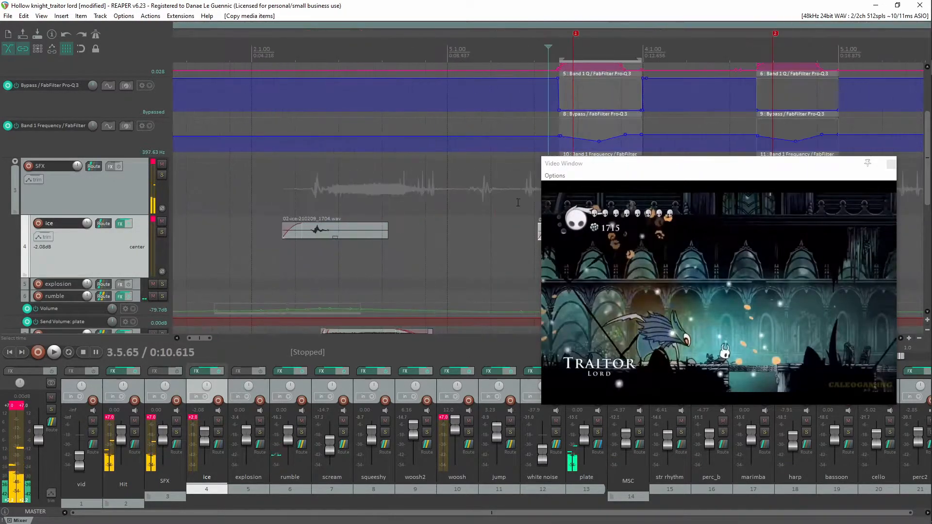
Move the video window clear of the ice items and play from before marker 1 through the following hits
drag(605, 165, 129, 170)
click(429, 55)
key(space)
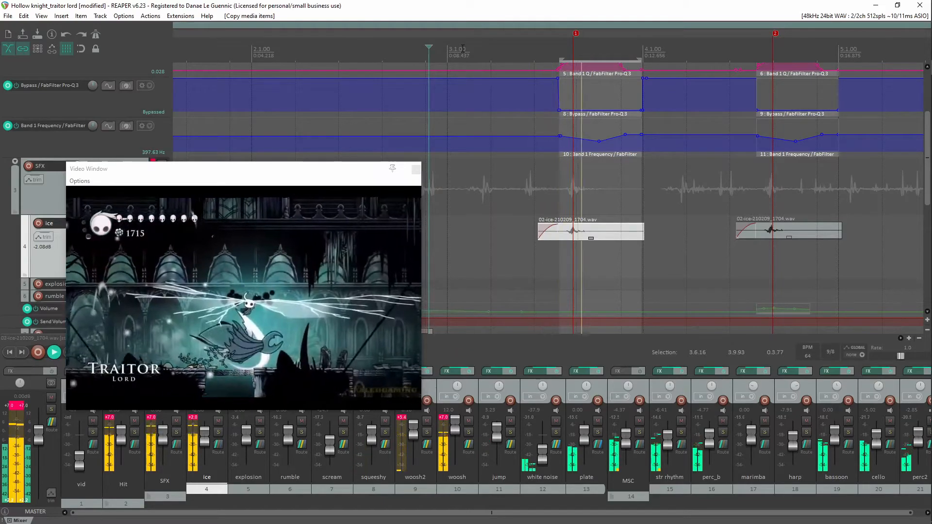
scroll(646, 106, down, 3)
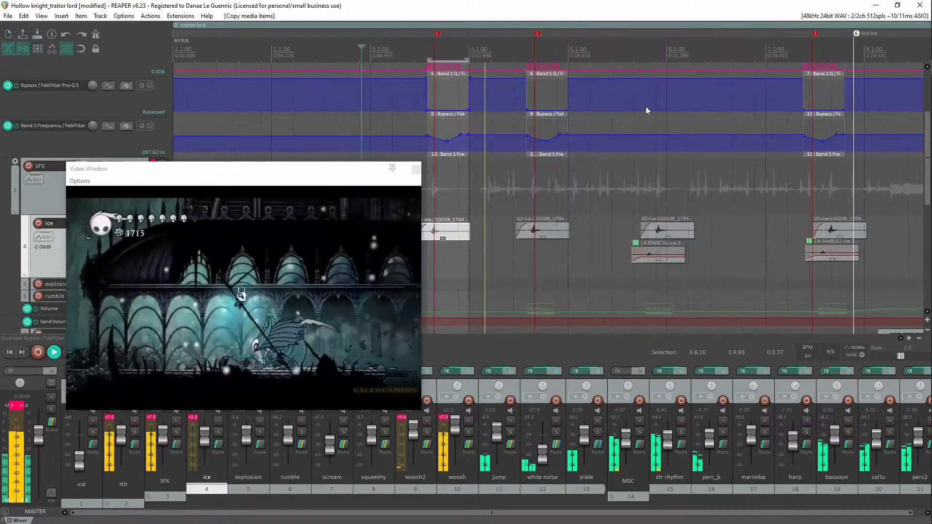
drag(352, 173, 274, 203)
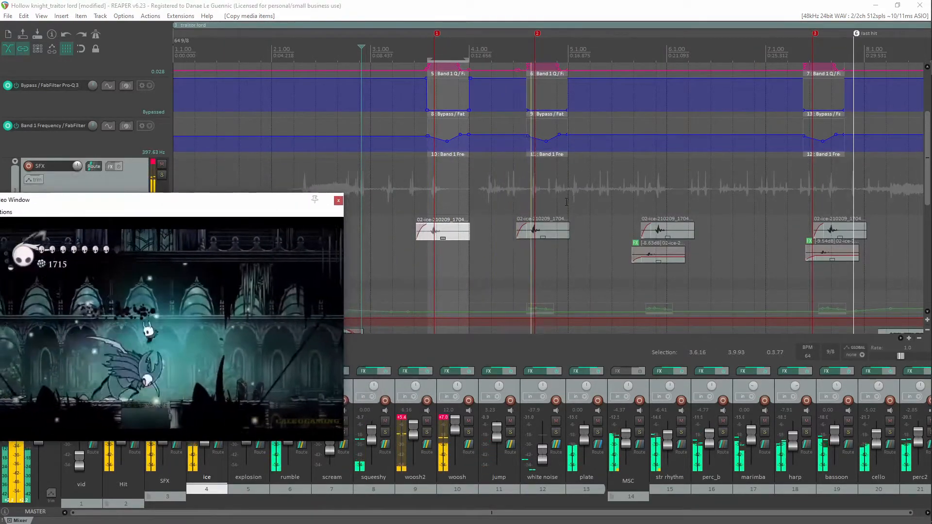
scroll(569, 200, down, 2)
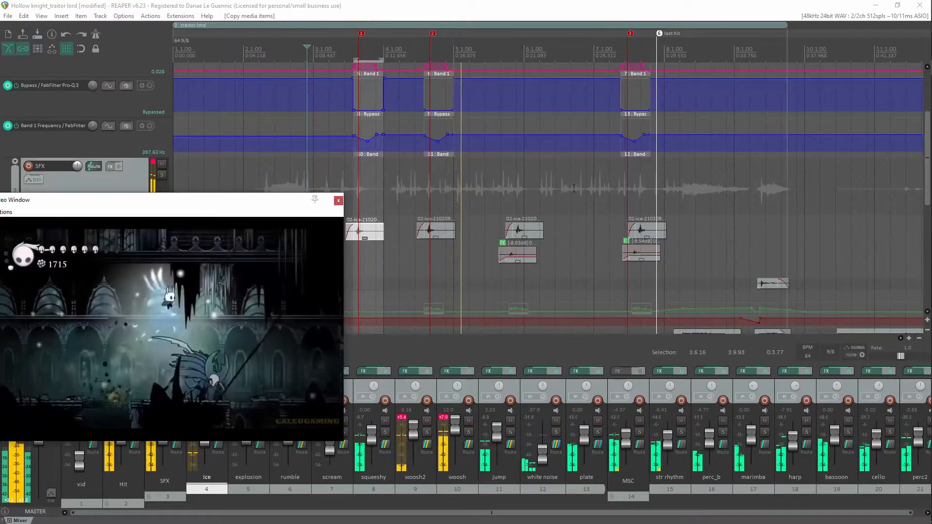
Copy the marker 1 ice item to marker 3 beneath the two existing items, trim its start, and align it with the hit
drag(366, 234, 632, 278)
click(622, 251)
scroll(621, 252, up, 7)
drag(585, 254, 613, 274)
scroll(486, 92, down, 6)
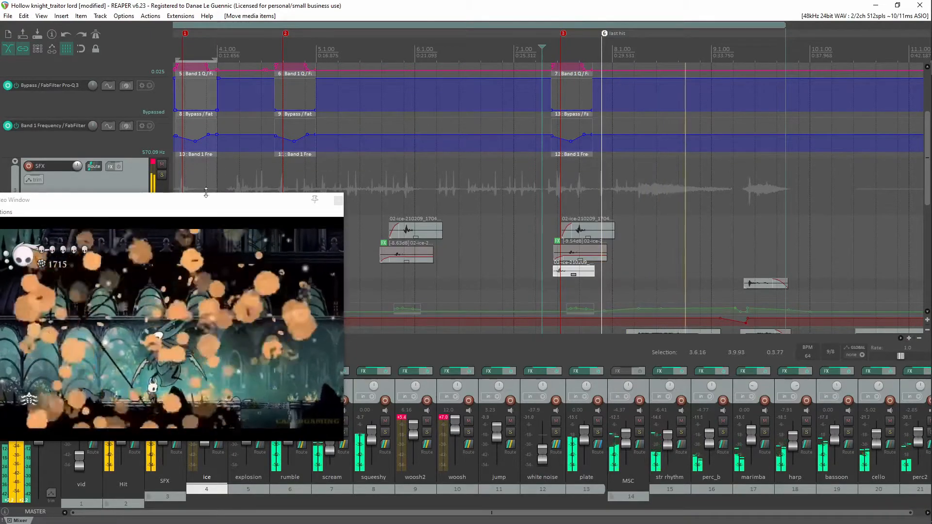
drag(203, 207, 537, 144)
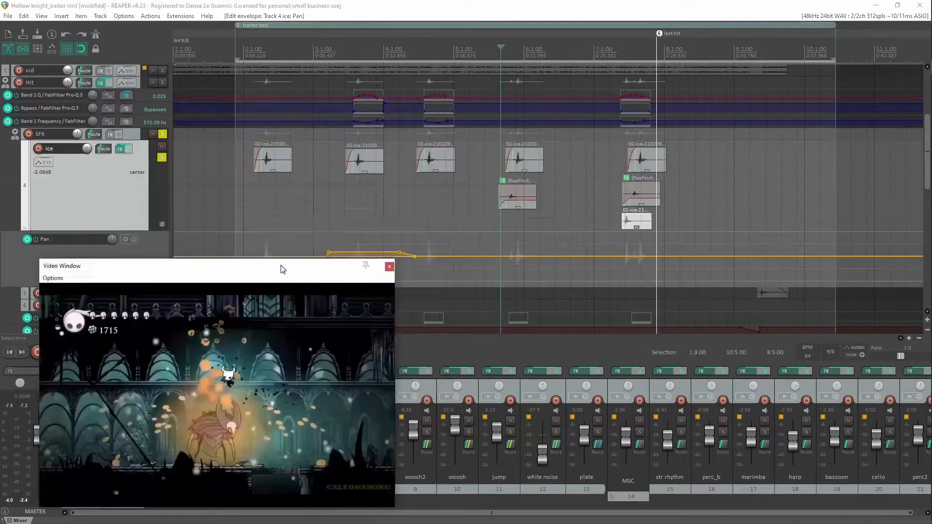
Unsolo the SFX track and adjust the pan envelopes of individual effect tracks, including woosh, to match the video
click(161, 135)
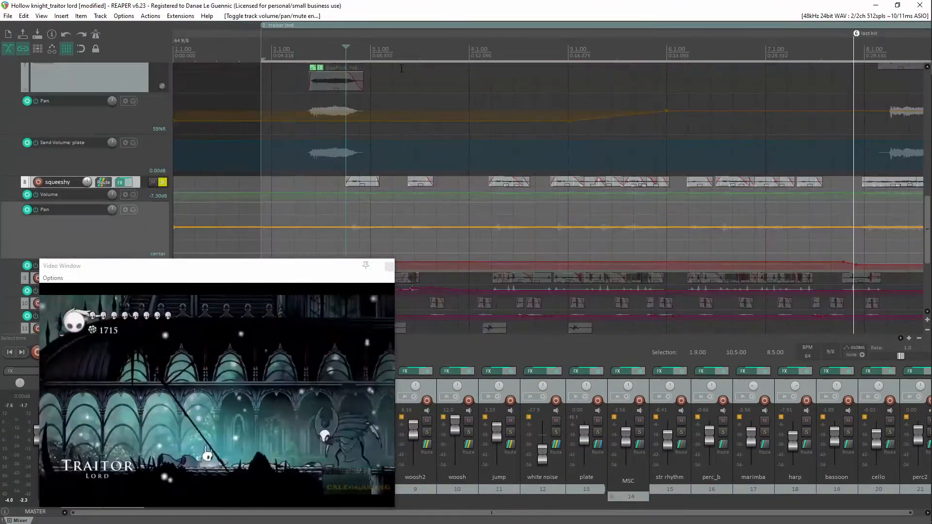
drag(566, 287, 566, 279)
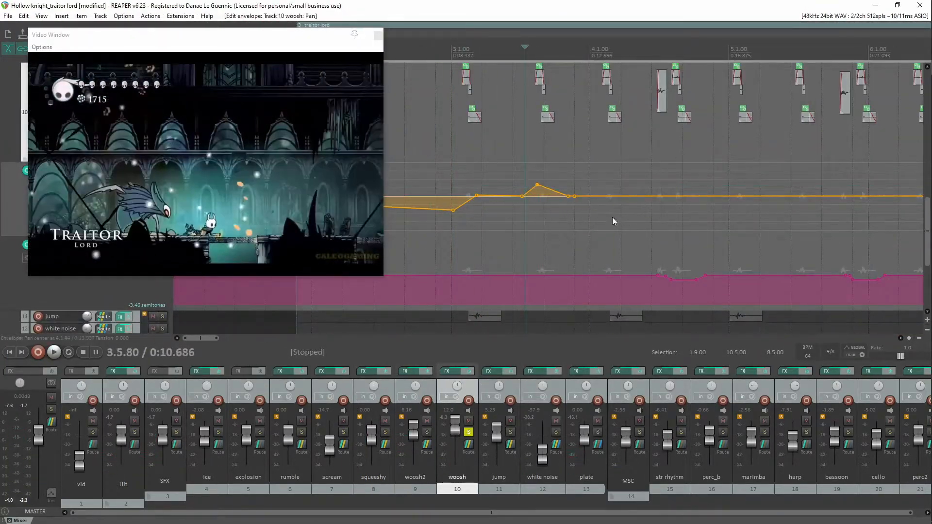
drag(564, 180, 564, 175)
Play the finished project from the start of the fight with the video shown full screen
key(space)
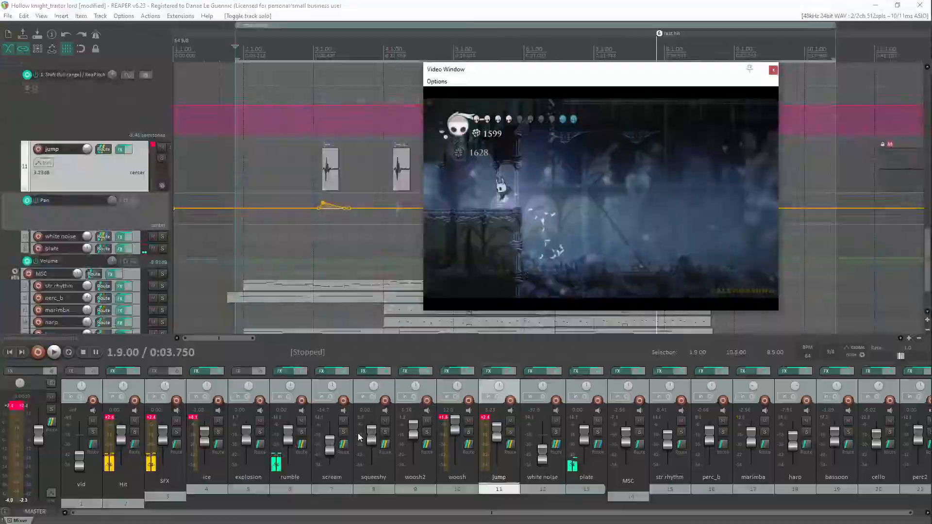
double_click(534, 223)
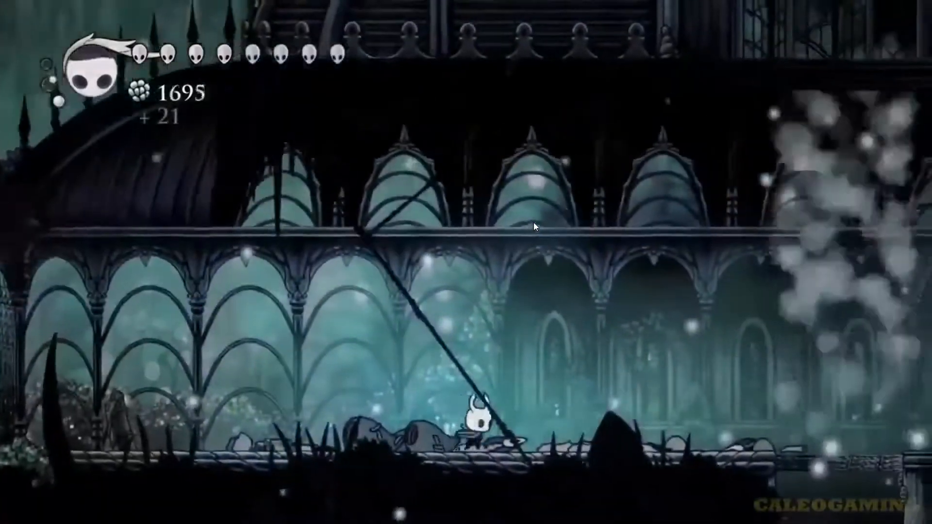